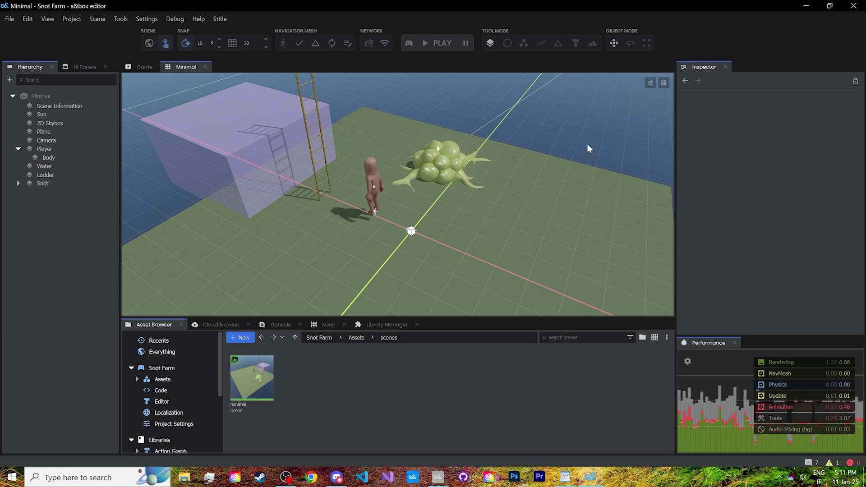
- Set the grid snap to 128 and create a 128 × 128 × 128 block on the empty grid beside the green plane
{"action": "left_click", "coordinate": [575, 50]}
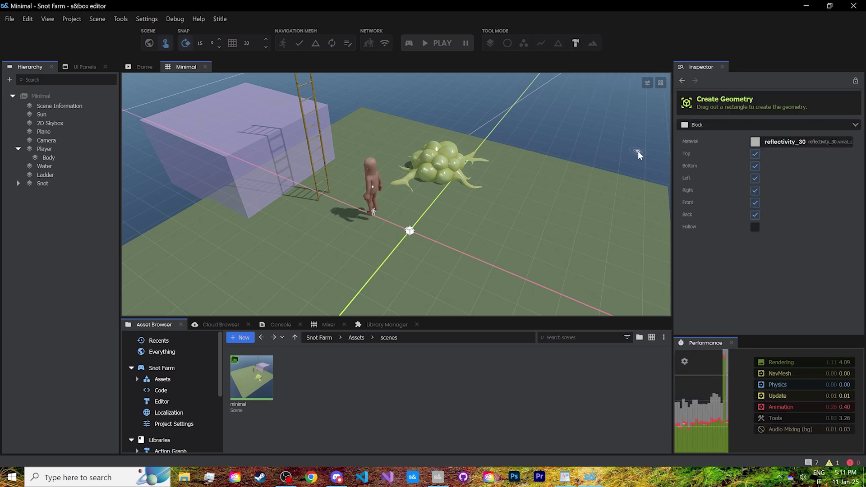
{"action": "left_click", "coordinate": [726, 124]}
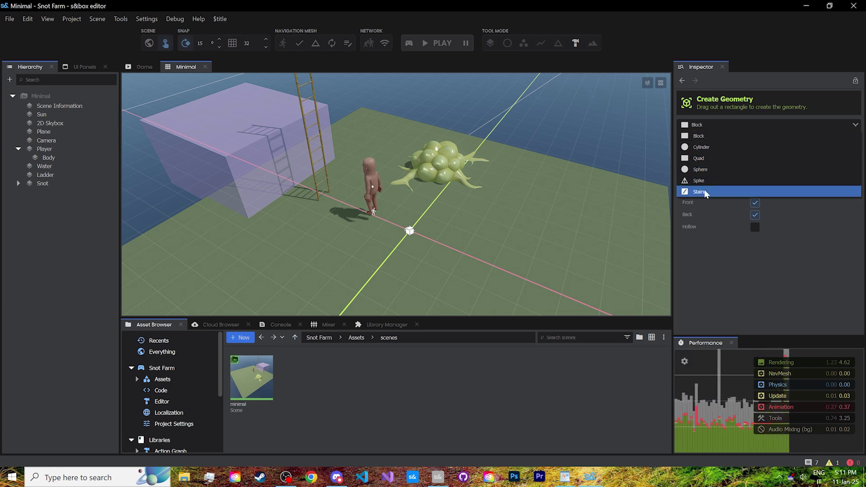
{"action": "left_click", "coordinate": [716, 131]}
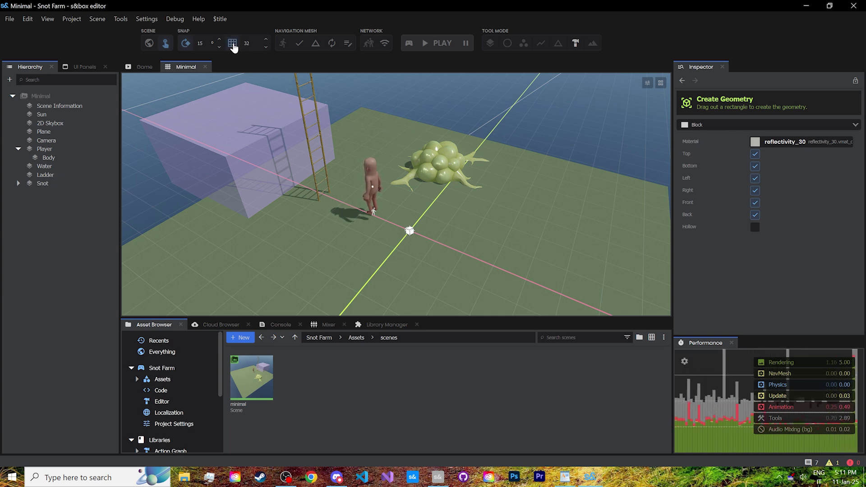
{"action": "left_click", "coordinate": [266, 40]}
{"action": "left_click", "coordinate": [267, 40]}
{"action": "right_click_drag", "start_coordinate": [344, 133], "coordinate": [395, 177]}
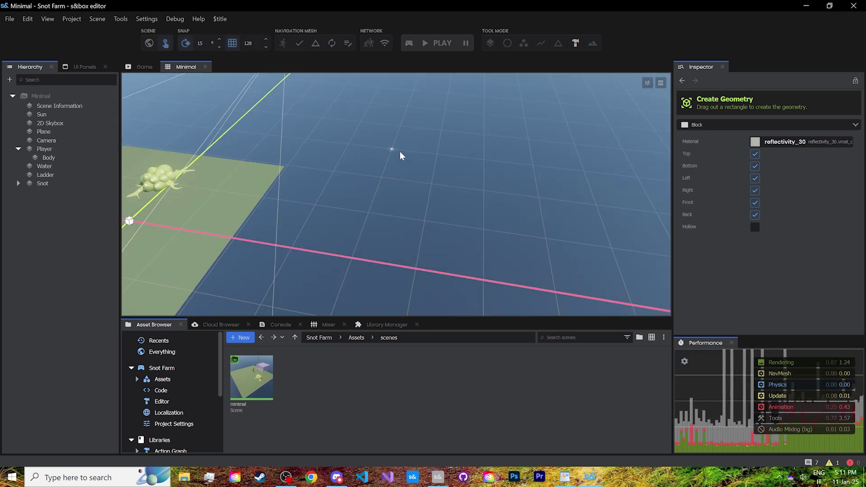
{"action": "left_click_drag", "start_coordinate": [395, 150], "coordinate": [423, 194]}
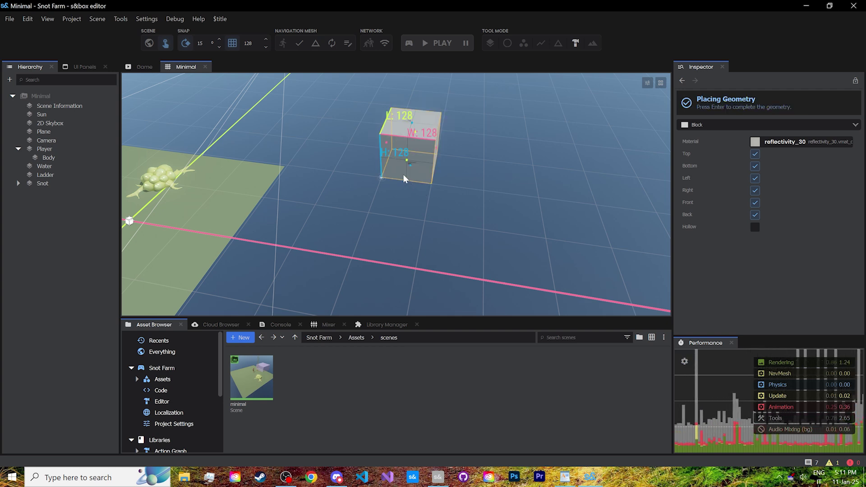
{"action": "mouse_move", "coordinate": [406, 160]}
{"action": "left_mouse_down"}
{"action": "mouse_move", "coordinate": [405, 191]}
{"action": "mouse_move", "coordinate": [409, 166]}
{"action": "left_mouse_up"}
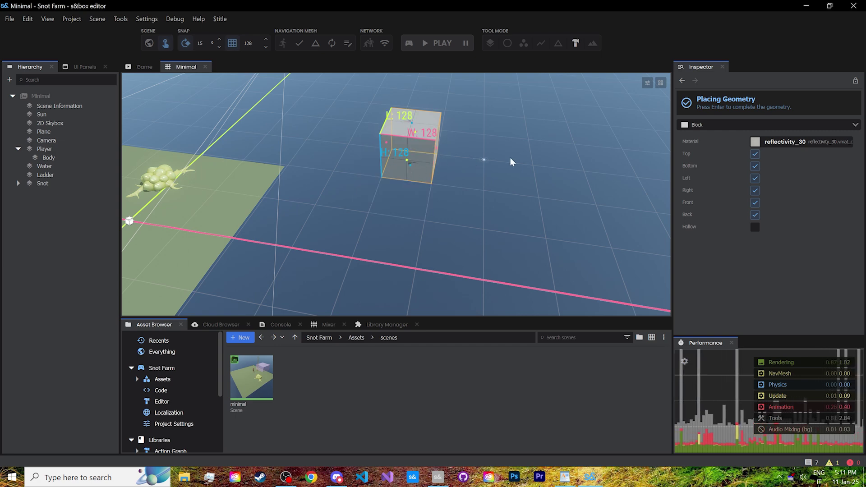
{"action": "key", "text": "Return"}
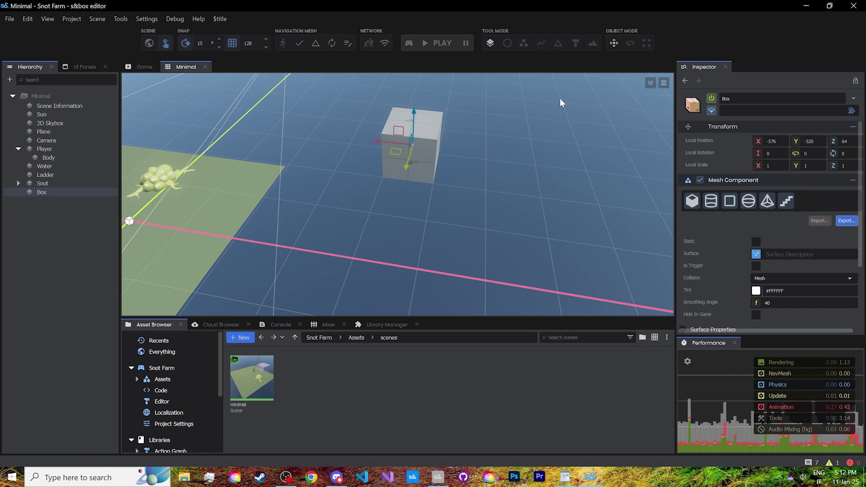
- Select the front face of the new block in face selection mode
{"action": "left_click", "coordinate": [523, 48]}
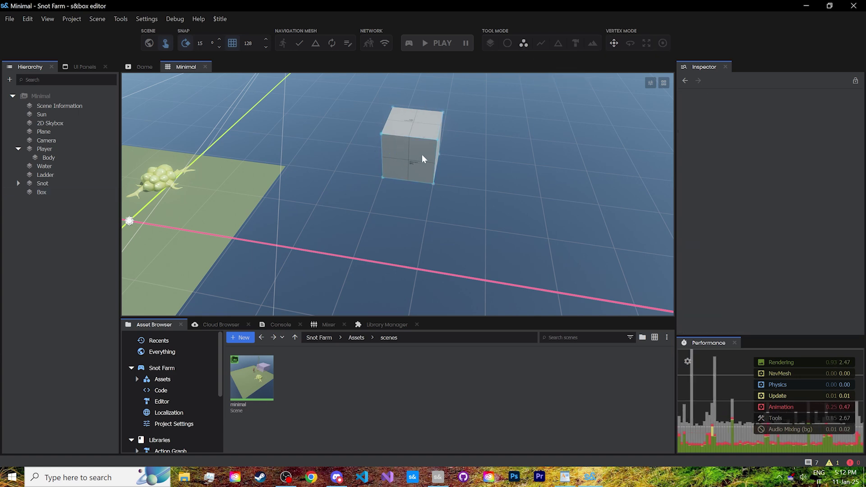
{"action": "left_click", "coordinate": [540, 43]}
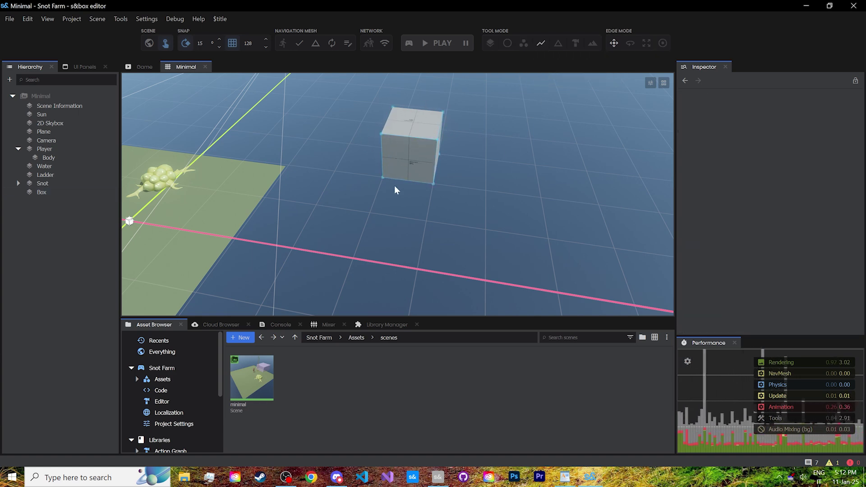
{"action": "left_click", "coordinate": [559, 44]}
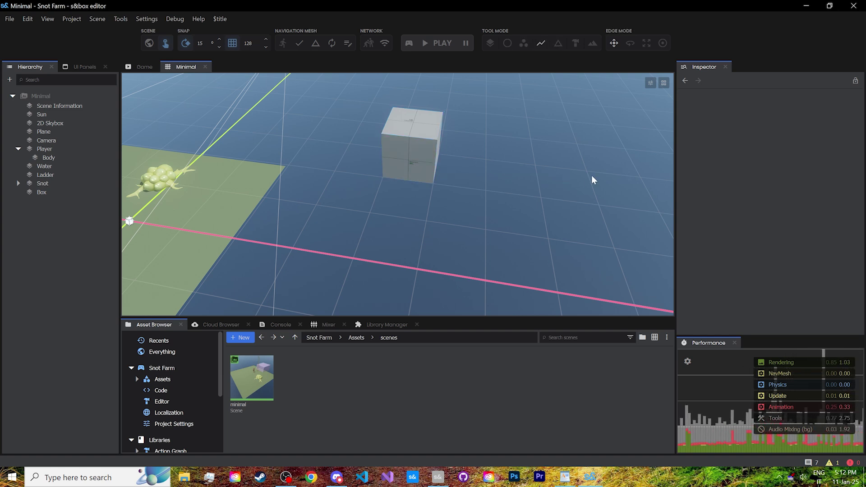
{"action": "left_click", "coordinate": [414, 159]}
- Try the move, rotate, scale and pivot modes on the selected front face, and return to move mode
{"action": "key", "text": "w"}
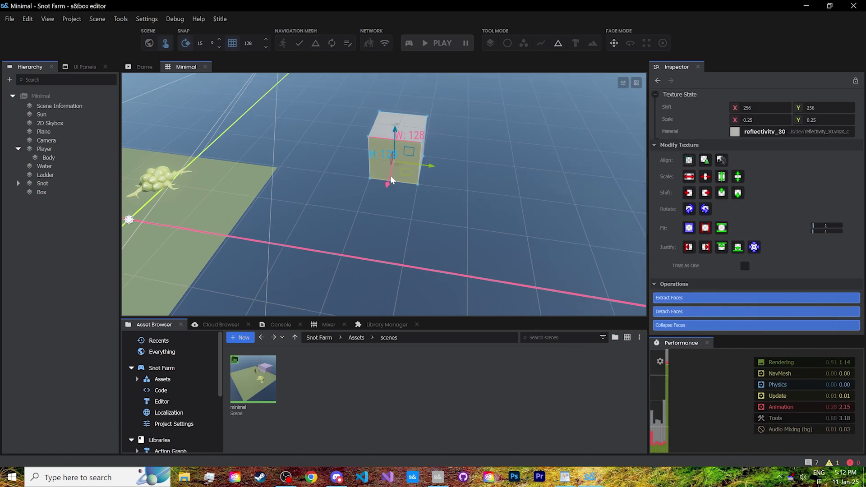
{"action": "mouse_move", "coordinate": [390, 175]}
{"action": "left_mouse_down"}
{"action": "mouse_move", "coordinate": [430, 177]}
{"action": "mouse_move", "coordinate": [398, 186]}
{"action": "left_mouse_up"}
{"action": "key", "text": "e"}
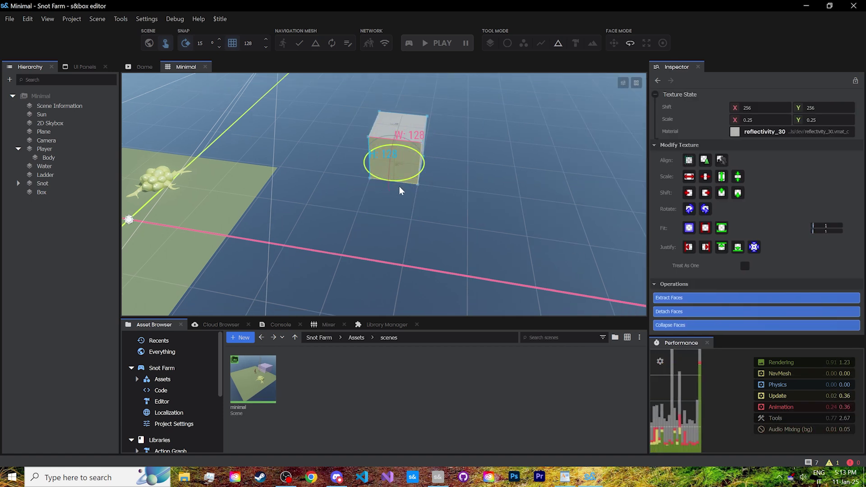
{"action": "key", "text": "r"}
{"action": "key", "text": "ctrl+z"}
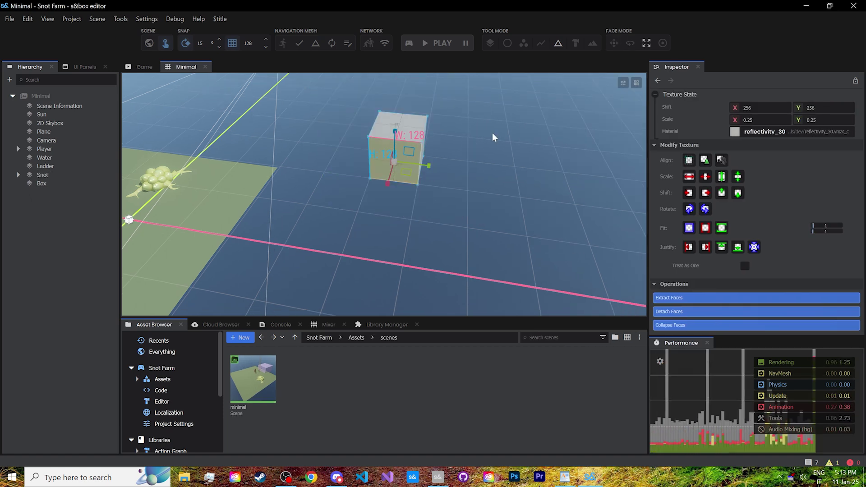
{"action": "left_click", "coordinate": [662, 44]}
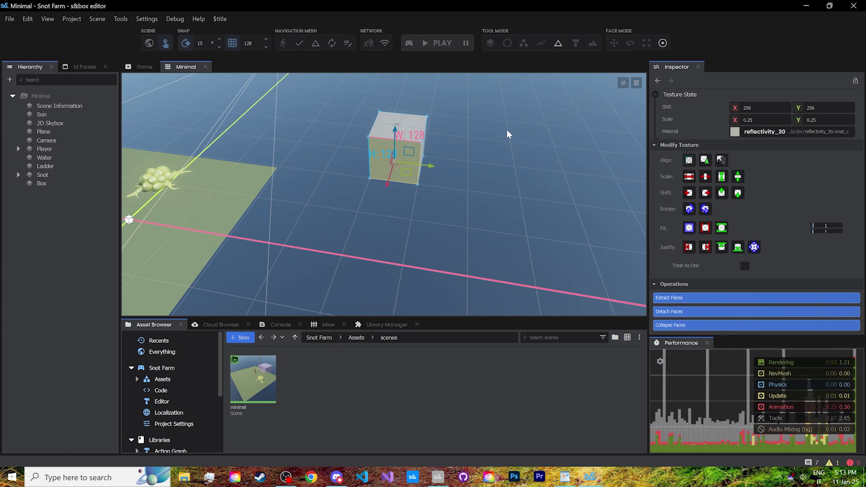
{"action": "left_click", "coordinate": [614, 43]}
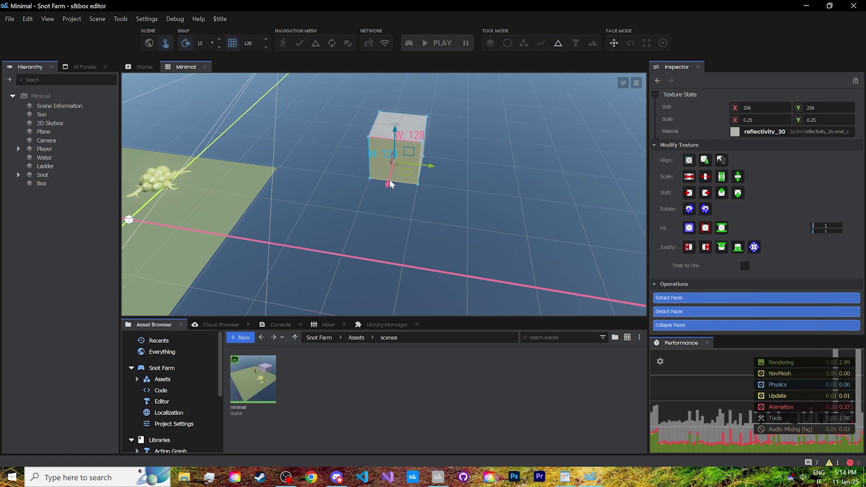
- Extrude the block's front face outward by 128 and its right side face by 128 twice, reaching 256 by 384
{"action": "left_click_drag", "start_coordinate": [389, 180], "coordinate": [383, 214]}
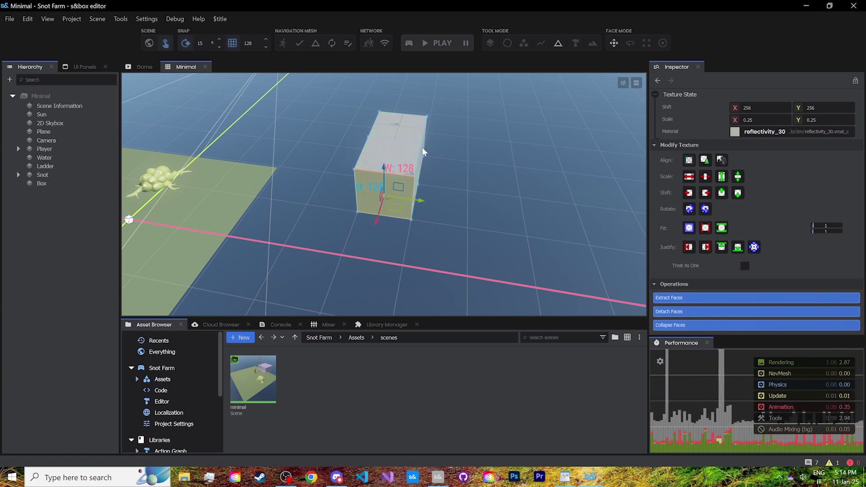
{"action": "key", "text": "d"}
{"action": "right_click_drag", "start_coordinate": [449, 188], "coordinate": [431, 189]}
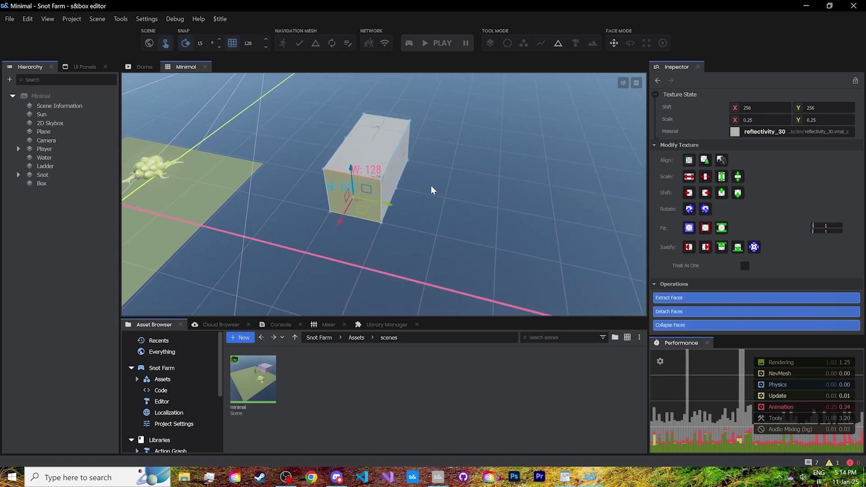
{"action": "left_click", "coordinate": [393, 167]}
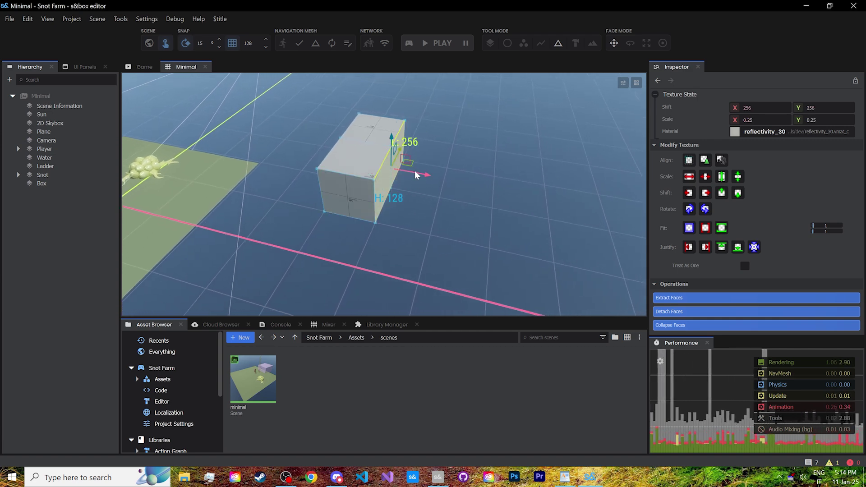
{"action": "left_click_drag", "start_coordinate": [415, 171], "coordinate": [442, 178], "text": "shift"}
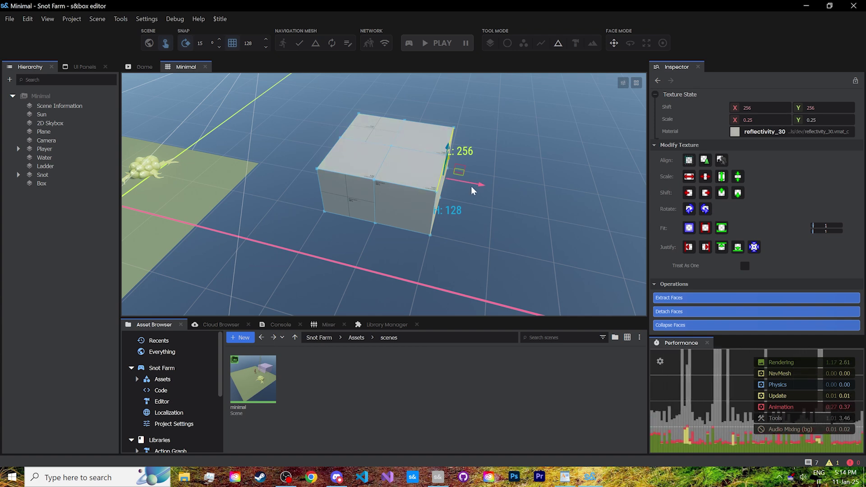
{"action": "left_click_drag", "start_coordinate": [472, 183], "coordinate": [503, 190], "text": "shift"}
- Select the three front faces of the widened block and extrude them forward to a total length of 640
{"action": "left_click_drag", "start_coordinate": [354, 194], "coordinate": [450, 221]}
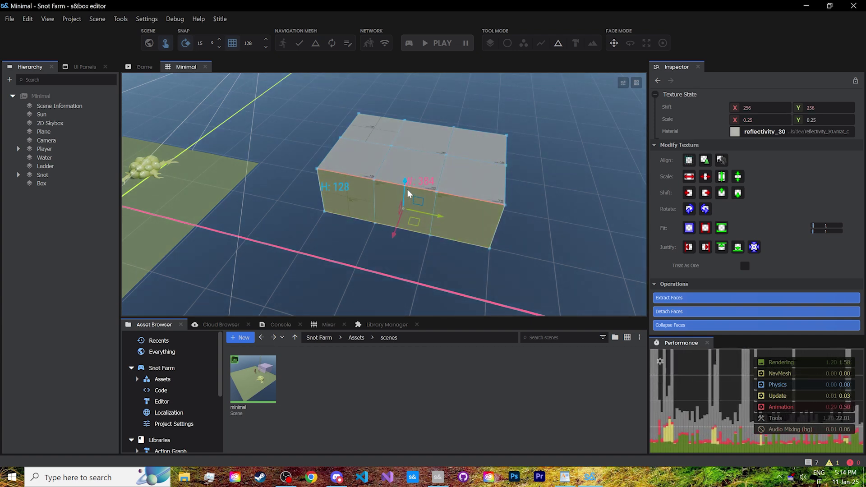
{"action": "left_click_drag", "start_coordinate": [397, 227], "coordinate": [383, 252], "text": "shift"}
{"action": "mouse_move", "coordinate": [383, 252]}
{"action": "right_mouse_down"}
{"action": "mouse_move", "coordinate": [441, 253]}
{"action": "mouse_move", "coordinate": [377, 238]}
{"action": "right_mouse_up"}
{"action": "key", "text": "s"}
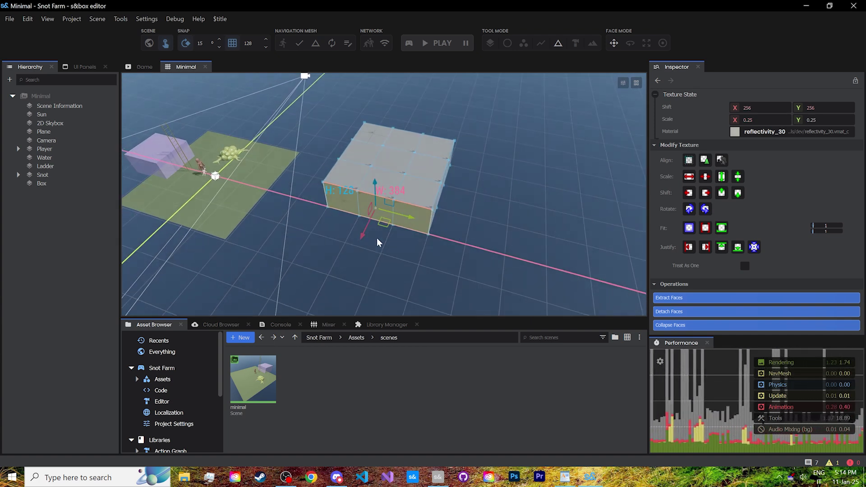
{"action": "left_click_drag", "start_coordinate": [362, 232], "coordinate": [331, 278], "text": "shift"}
- Select only the top faces, leaving out the front ones, and extrude them upward to a total height of 384
{"action": "key", "text": "s"}
{"action": "key", "text": "d"}
{"action": "right_click_drag", "start_coordinate": [510, 241], "coordinate": [406, 212]}
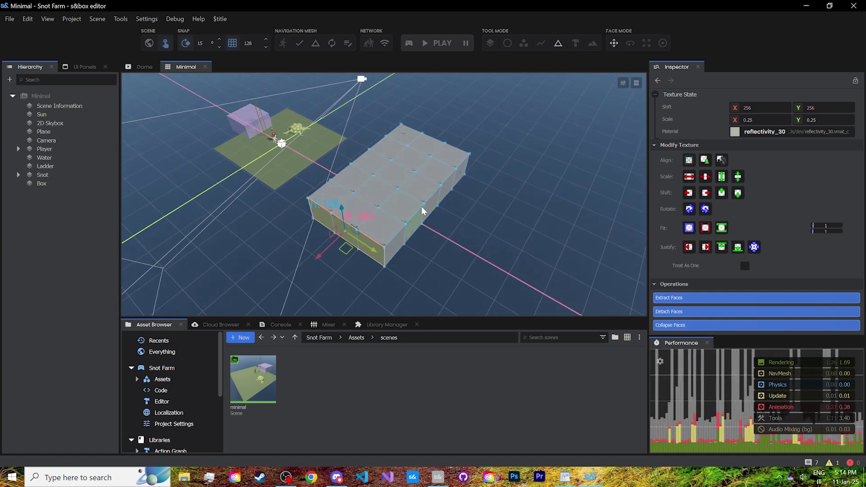
{"action": "left_click", "coordinate": [383, 157]}
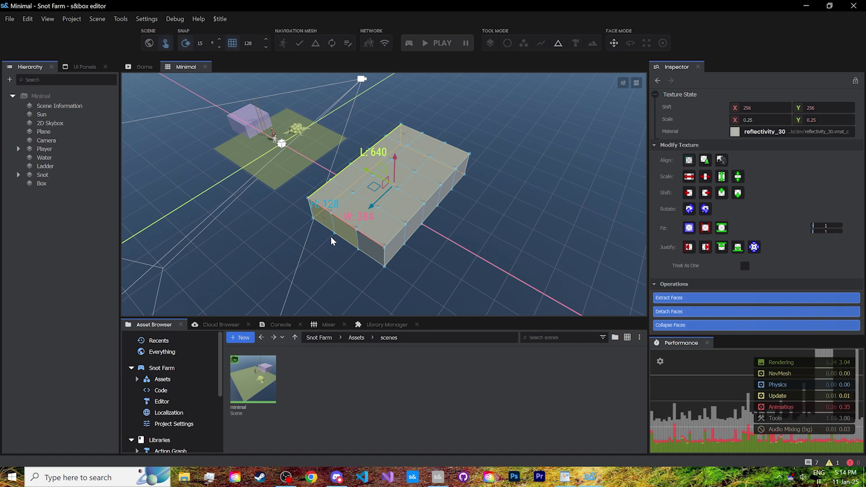
{"action": "left_click", "coordinate": [344, 230], "text": "ctrl"}
{"action": "left_click", "coordinate": [324, 218], "text": "ctrl"}
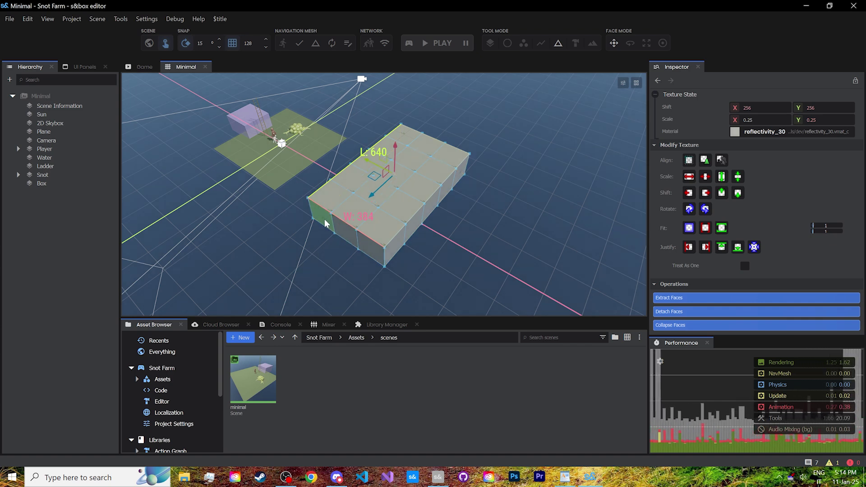
{"action": "left_click", "coordinate": [351, 244], "text": "ctrl"}
{"action": "left_click", "coordinate": [367, 246], "text": "ctrl"}
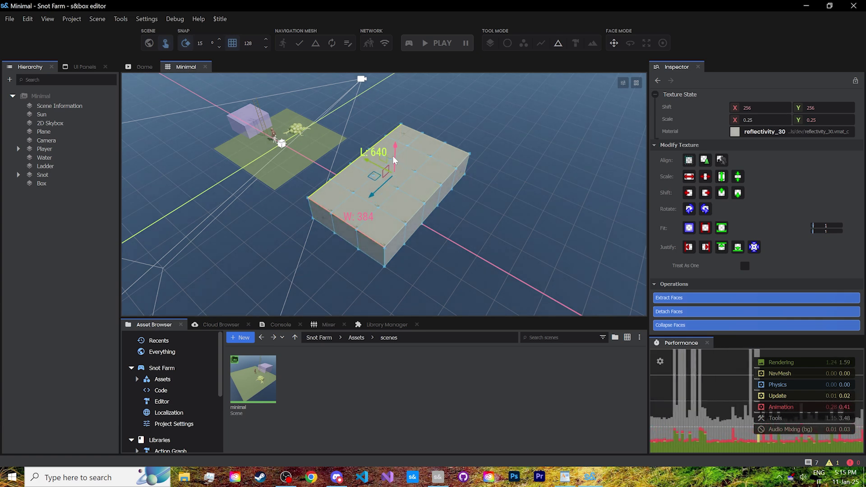
{"action": "left_click_drag", "start_coordinate": [392, 155], "coordinate": [394, 116]}
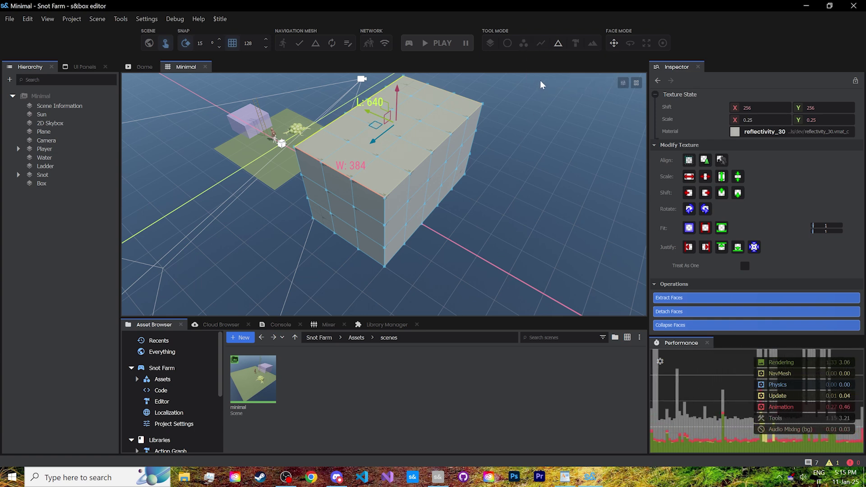
- Try selecting edges on the top of the box in edge selection mode
{"action": "left_click", "coordinate": [541, 43]}
{"action": "left_click", "coordinate": [379, 172]}
{"action": "left_click", "coordinate": [340, 139]}
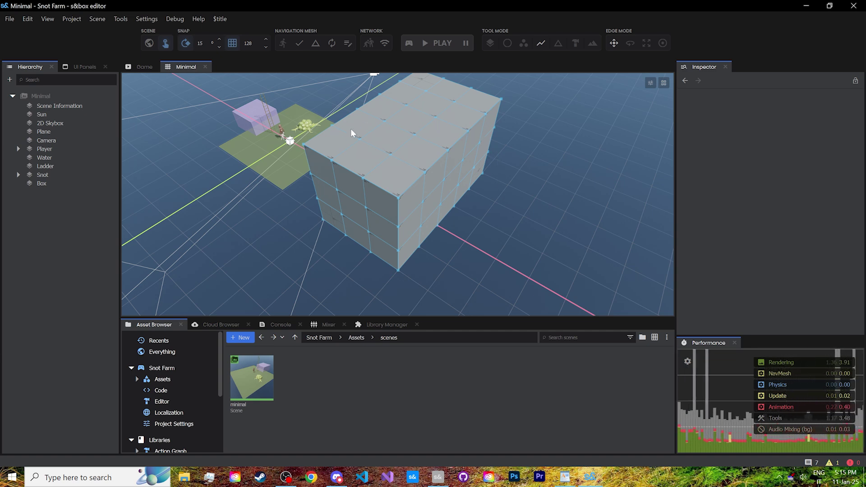
- Select every face of the 640 × 384 × 384 box in face selection mode
{"action": "right_click_drag", "start_coordinate": [464, 253], "coordinate": [230, 174]}
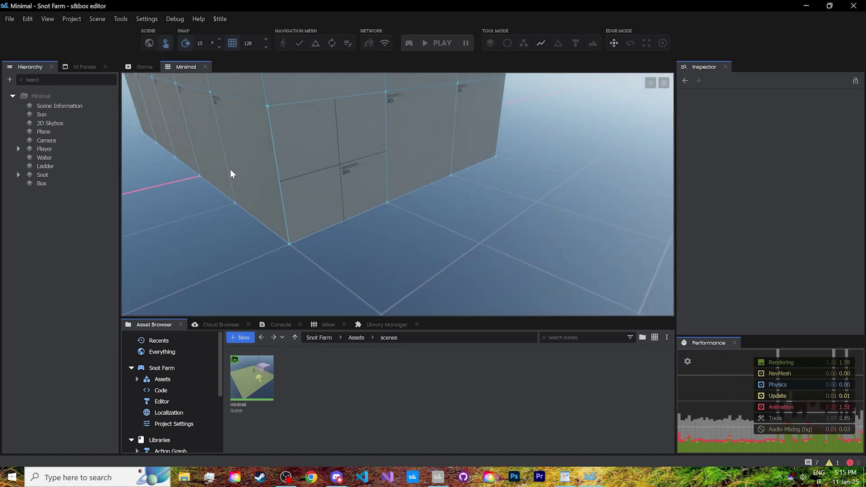
{"action": "key", "text": "3"}
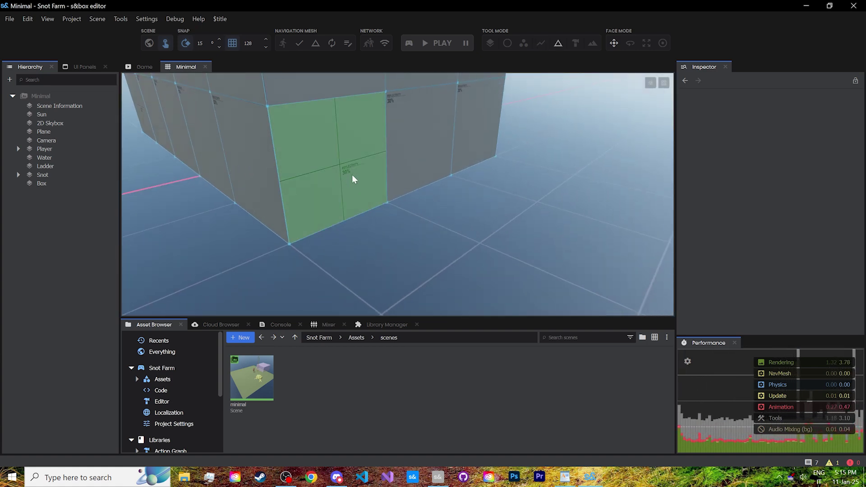
{"action": "left_click", "coordinate": [374, 130]}
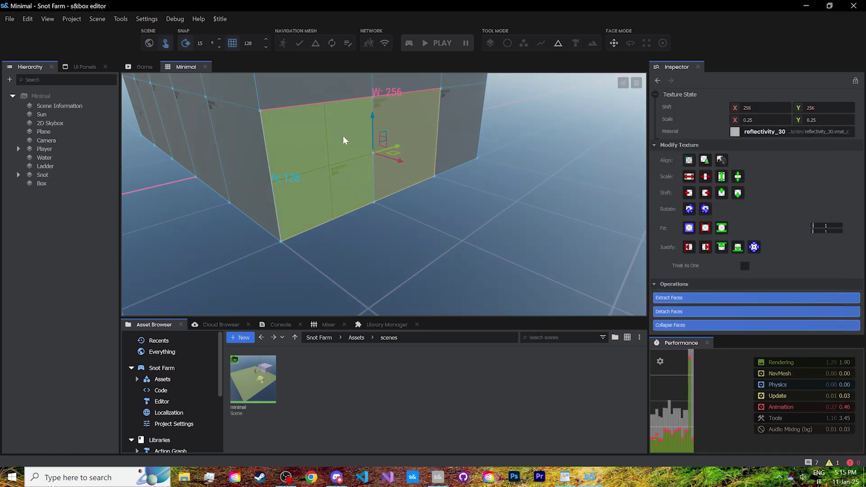
{"action": "double_click", "coordinate": [345, 119]}
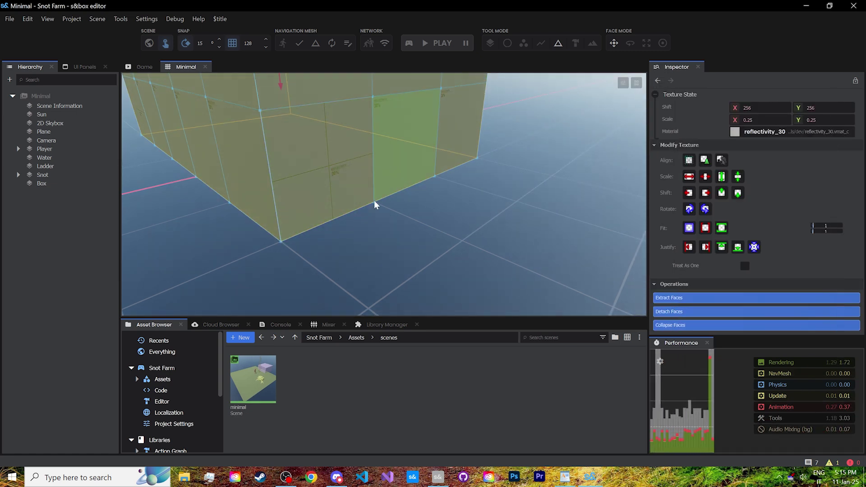
{"action": "key", "text": "s"}
{"action": "right_click_drag", "start_coordinate": [375, 201], "coordinate": [305, 143]}
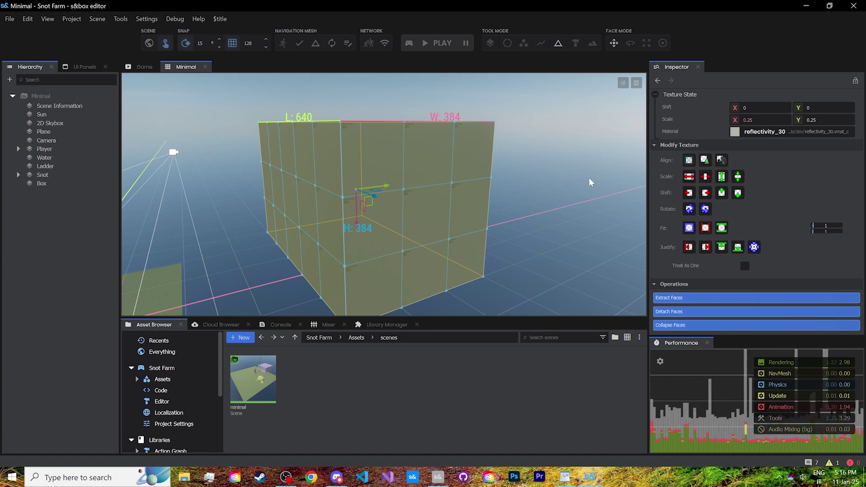
- Open the material chooser for the selected box faces and show its materials as medium icons
{"action": "left_click", "coordinate": [765, 133]}
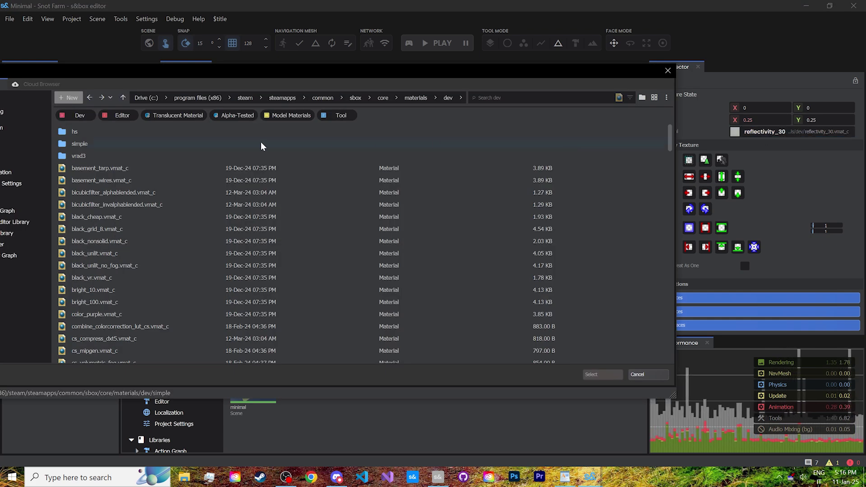
{"action": "left_click", "coordinate": [654, 98]}
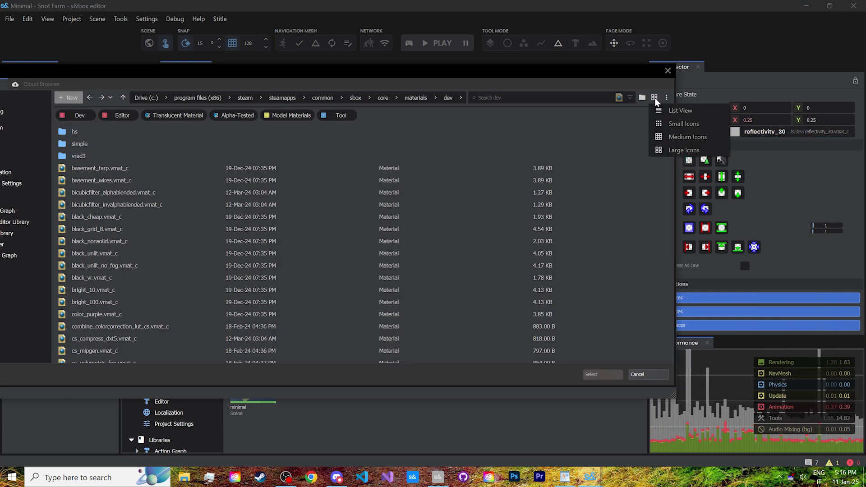
{"action": "left_click", "coordinate": [669, 136]}
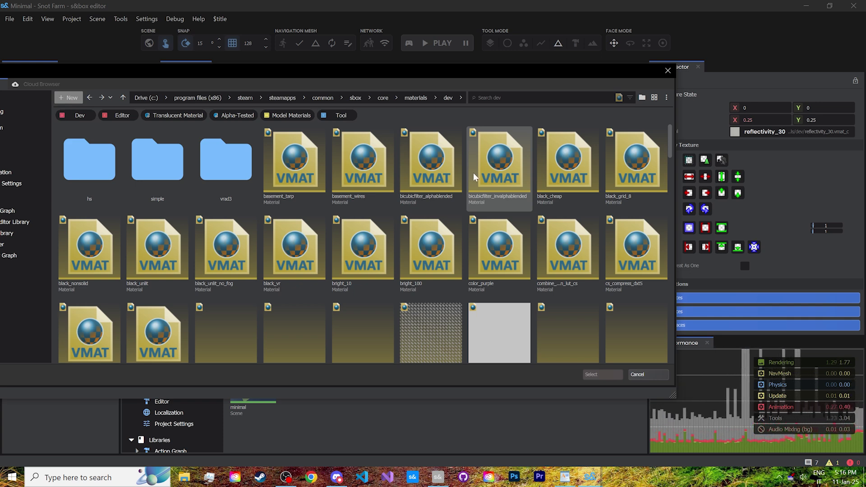
- Apply the gray_grid_4 dev material to all selected faces of the box
{"action": "scroll", "coordinate": [455, 173], "scroll_direction": "down", "scroll_amount": 3}
{"action": "left_click_drag", "start_coordinate": [61, 72], "coordinate": [179, 68]}
{"action": "left_click", "coordinate": [158, 77]}
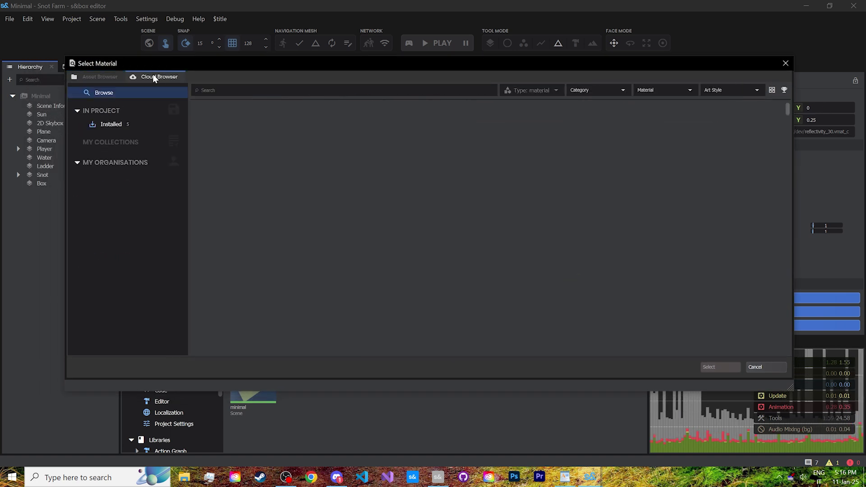
{"action": "left_click", "coordinate": [100, 76]}
{"action": "scroll", "coordinate": [434, 204], "scroll_direction": "up", "scroll_amount": 2}
{"action": "scroll", "coordinate": [443, 211], "scroll_direction": "down", "scroll_amount": 1}
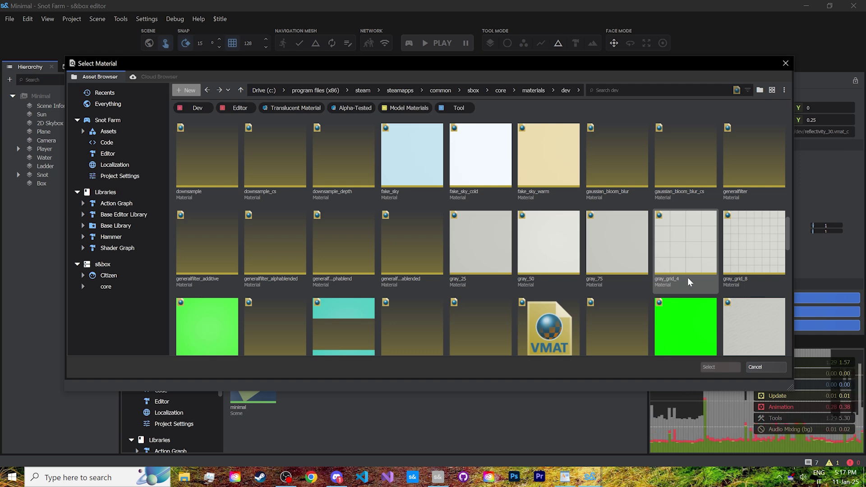
{"action": "double_click", "coordinate": [689, 240]}
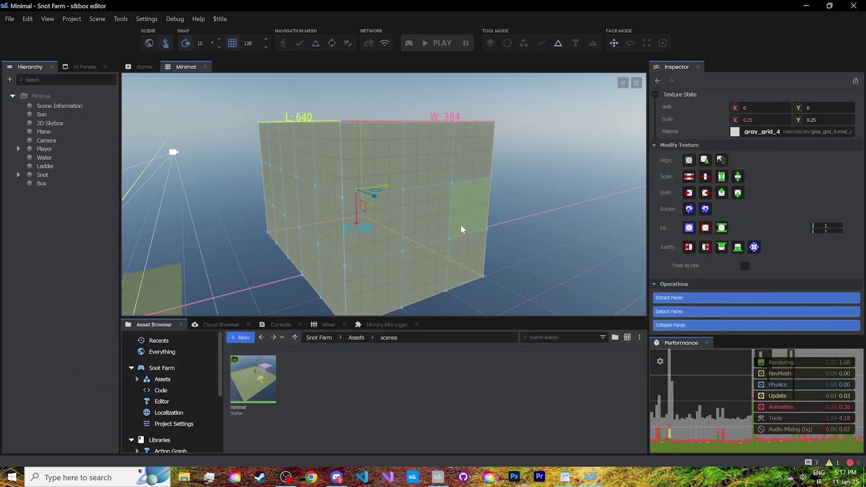
{"action": "key", "text": "w"}
{"action": "right_click_drag", "start_coordinate": [461, 225], "coordinate": [420, 212]}
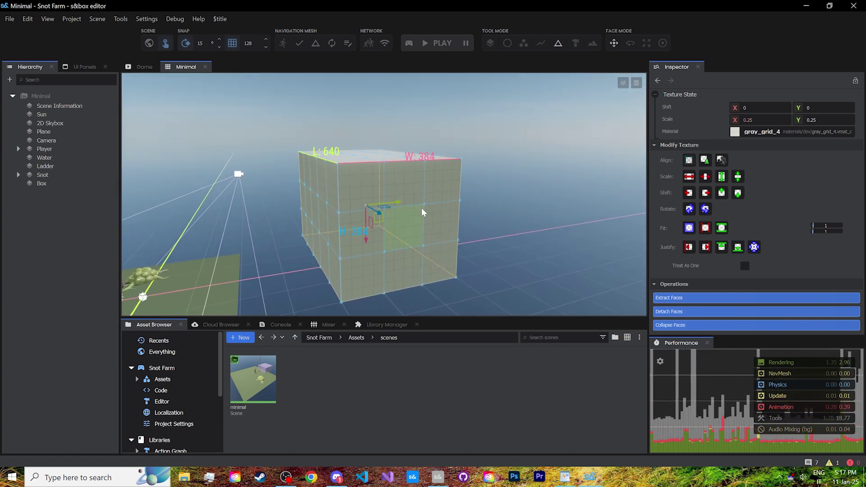
- Create a folder named "levels" inside the project's scenes folder
{"action": "left_click", "coordinate": [389, 339]}
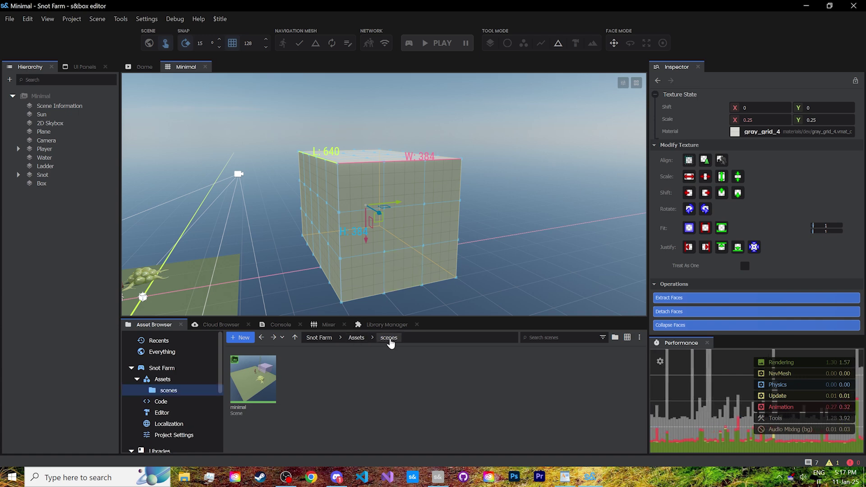
{"action": "right_click", "coordinate": [370, 367]}
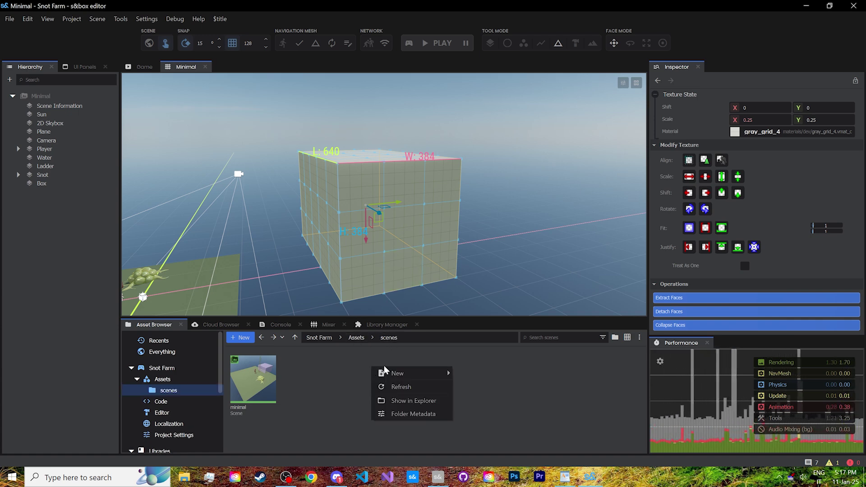
{"action": "mouse_move", "coordinate": [402, 372]}
{"action": "left_click", "coordinate": [491, 304]}
{"action": "type", "text": "levels"}
{"action": "key", "text": "Return"}
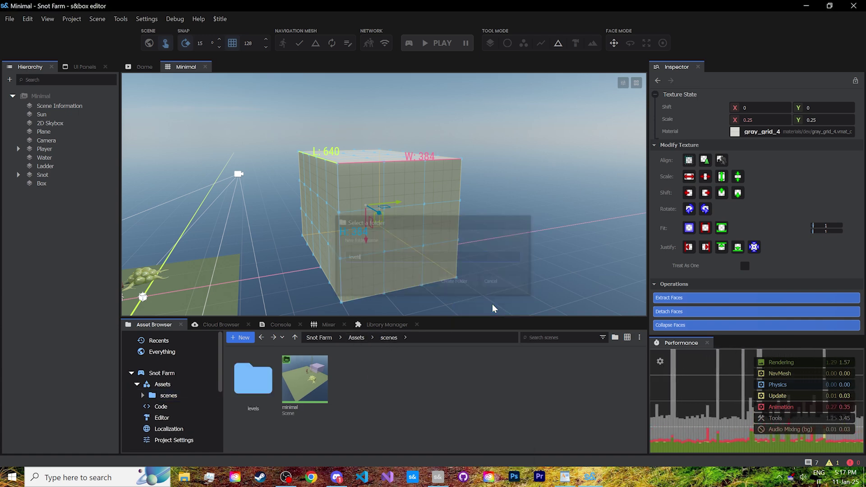
- Create a scene named "Level 1" in the levels folder and open it
{"action": "double_click", "coordinate": [270, 378]}
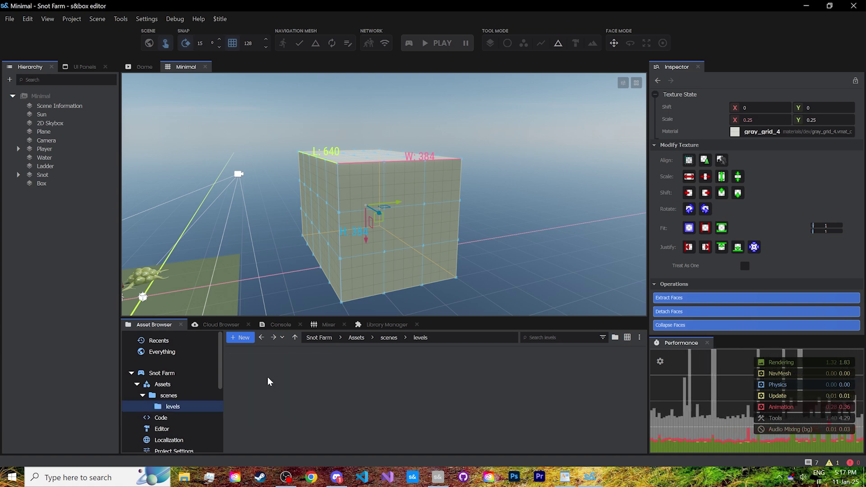
{"action": "right_click", "coordinate": [299, 354]}
{"action": "mouse_move", "coordinate": [350, 363]}
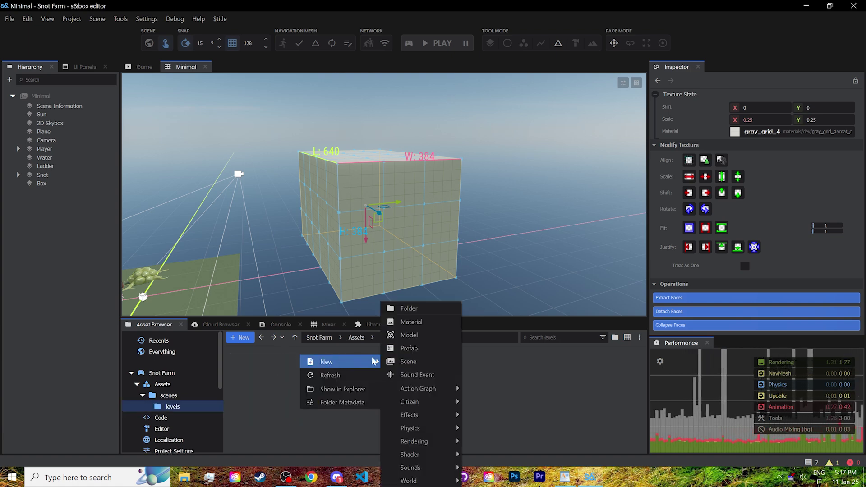
{"action": "left_click", "coordinate": [423, 361]}
{"action": "type", "text": "L"}
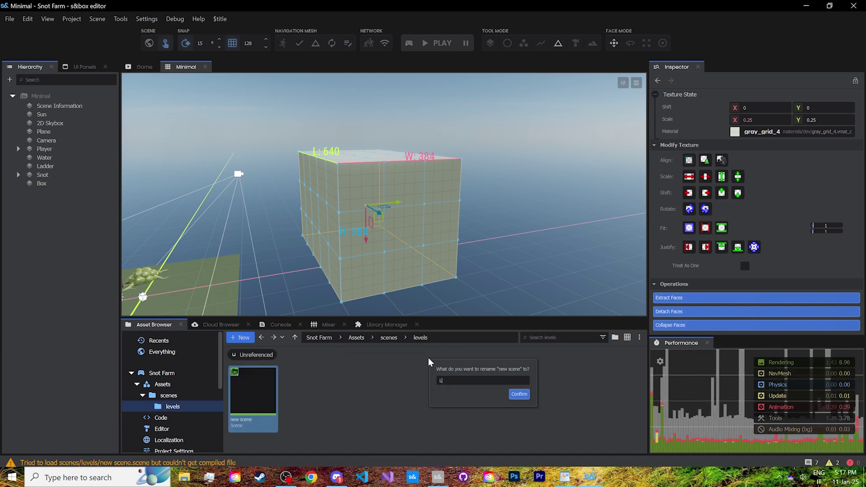
{"action": "type", "text": "evel 1"}
{"action": "key", "text": "Return"}
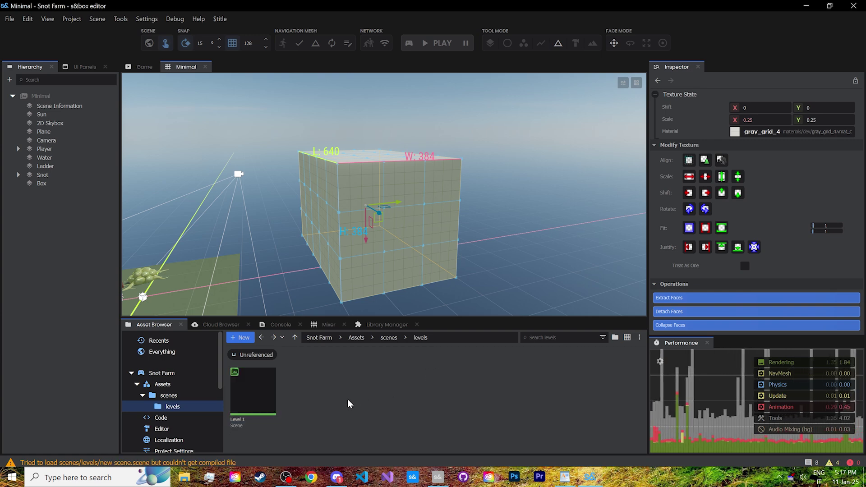
{"action": "double_click", "coordinate": [256, 384]}
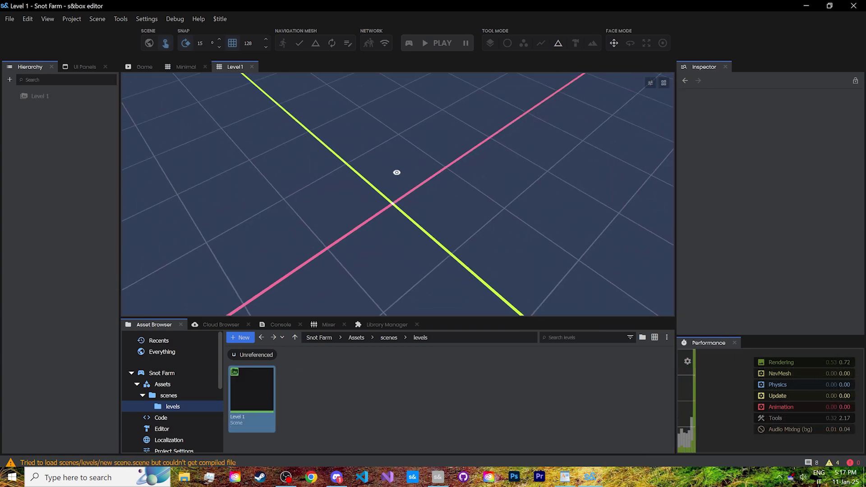
- Create a block mesh one grid cell in size at the origin of the Level 1 scene
{"action": "right_click_drag", "start_coordinate": [397, 173], "coordinate": [519, 219]}
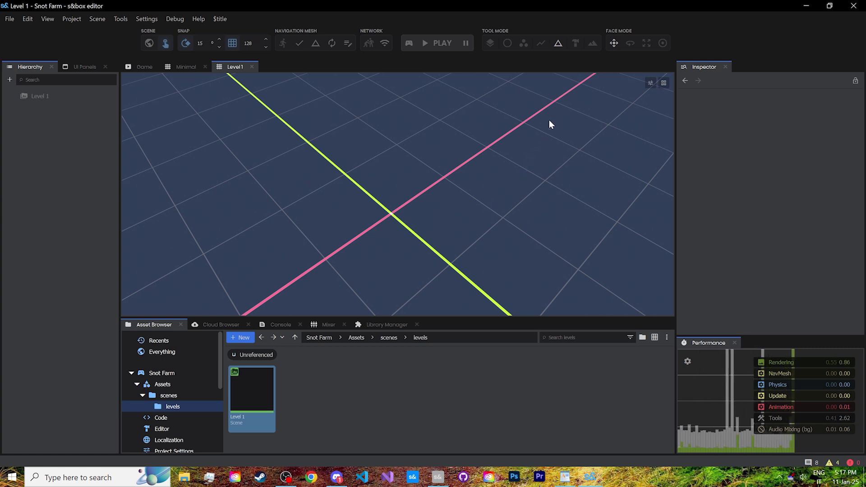
{"action": "left_click", "coordinate": [575, 44]}
{"action": "left_click_drag", "start_coordinate": [391, 155], "coordinate": [386, 221]}
{"action": "key", "text": "Return"}
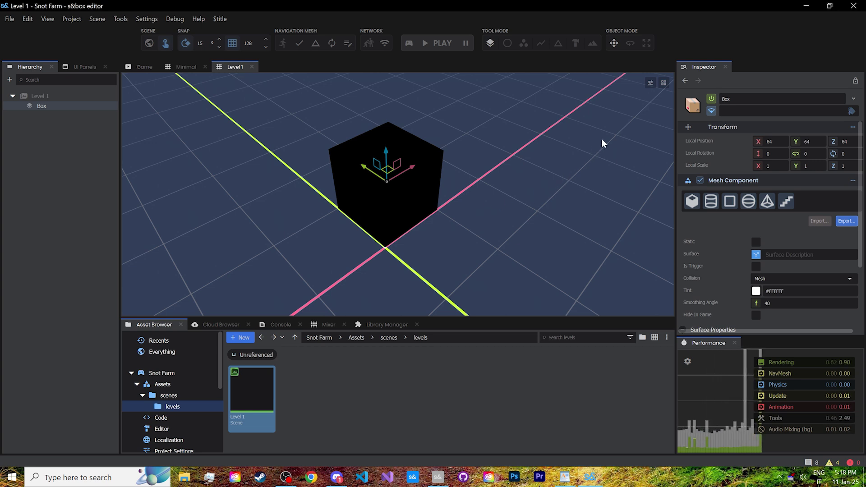
- Preview the unlit block in Full Bright shading and return the viewport to Lit
{"action": "left_click", "coordinate": [650, 82]}
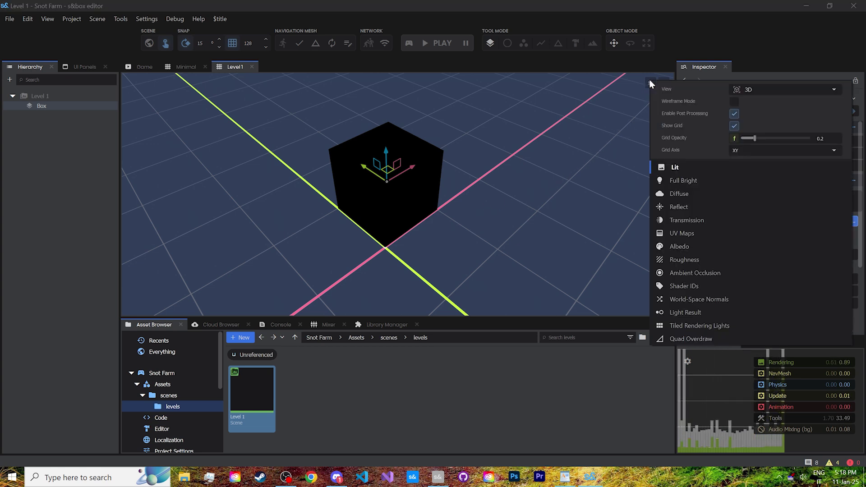
{"action": "left_click", "coordinate": [682, 181]}
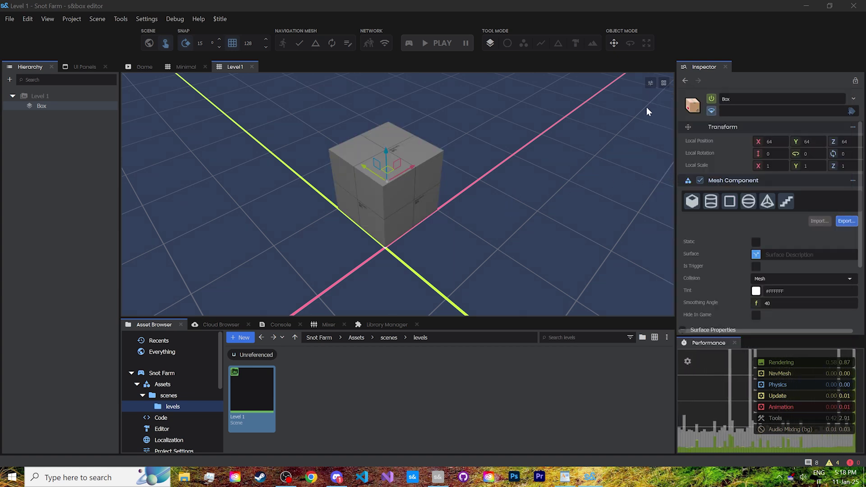
{"action": "left_click", "coordinate": [650, 83]}
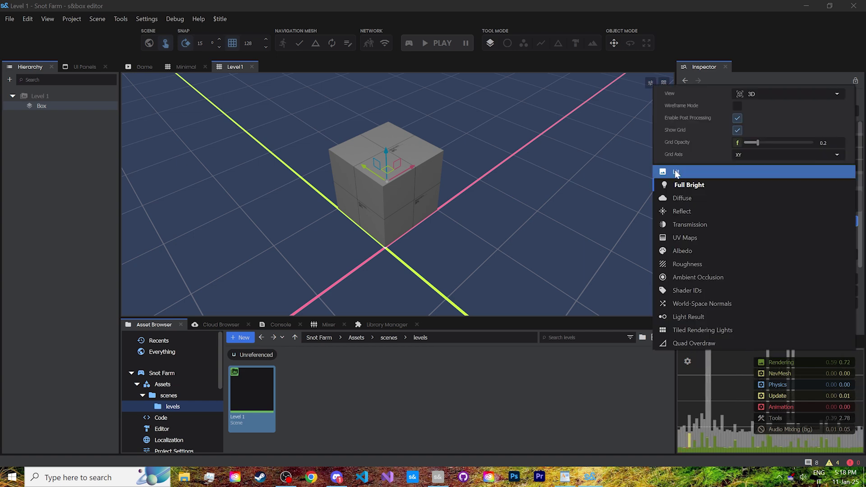
{"action": "left_click", "coordinate": [677, 174]}
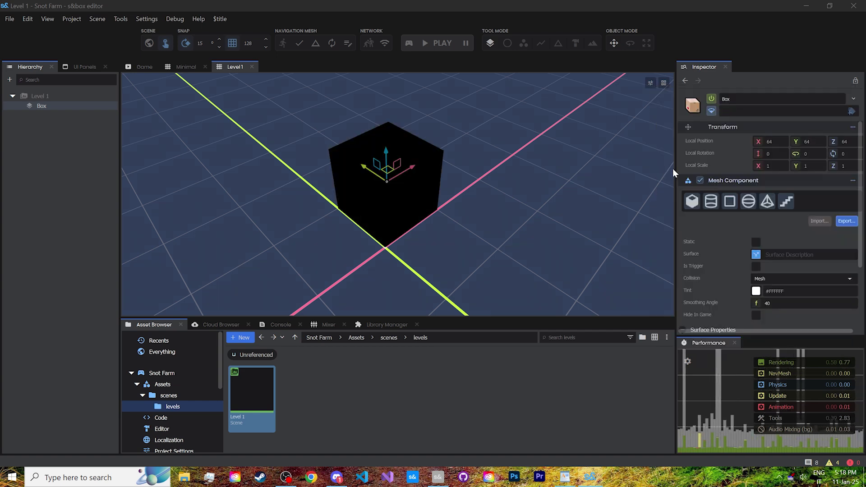
- Inspect the Sun and 2D Skybox settings in the Minimal scene, toggling the 2D Skybox component off and back on
{"action": "left_click", "coordinate": [189, 67]}
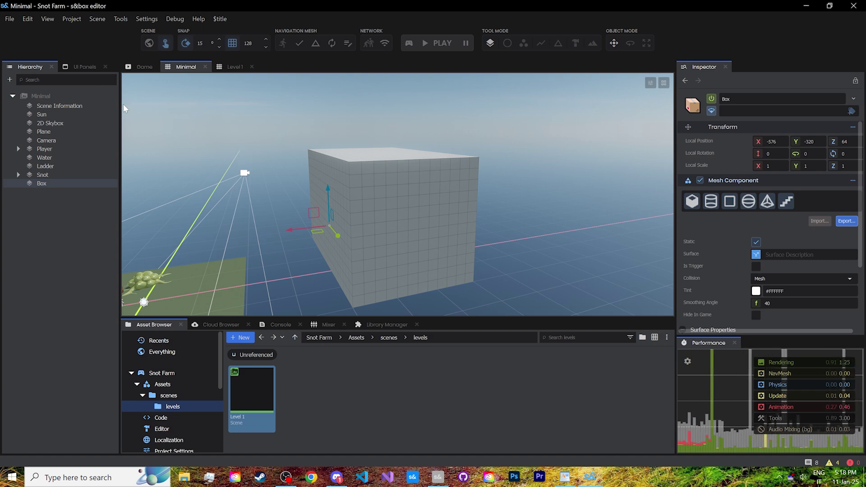
{"action": "left_click", "coordinate": [53, 114]}
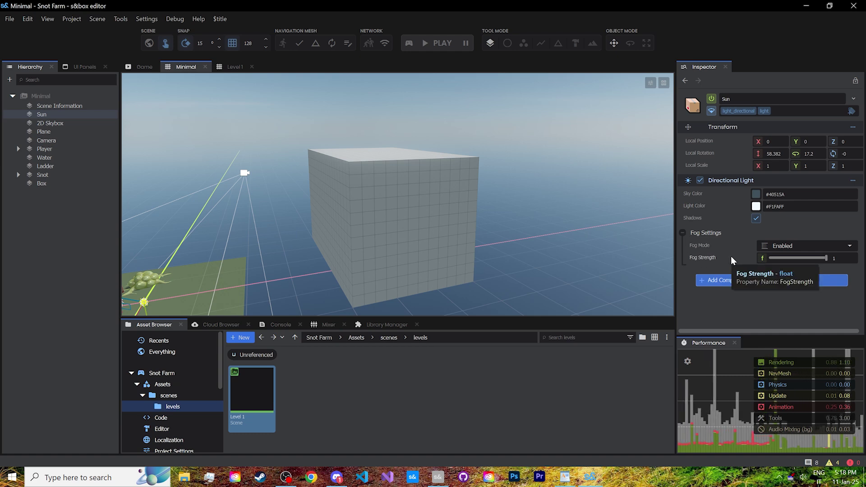
{"action": "left_click", "coordinate": [60, 122]}
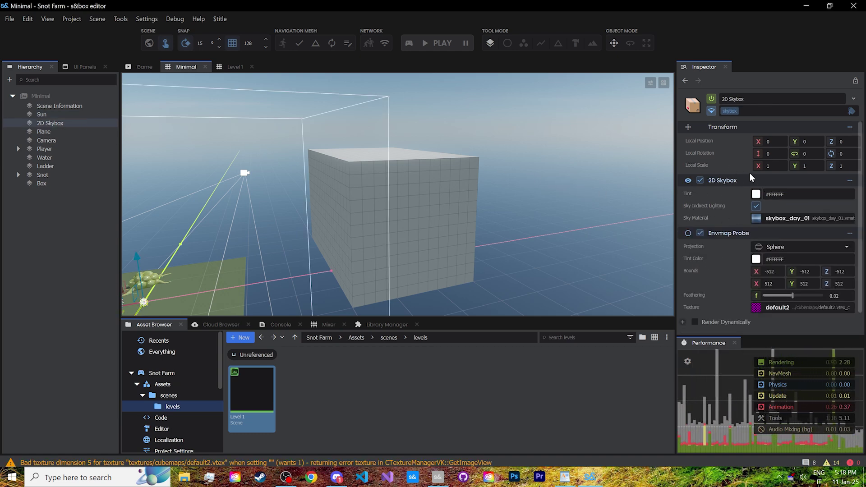
{"action": "left_click", "coordinate": [700, 181]}
{"action": "left_click", "coordinate": [699, 181]}
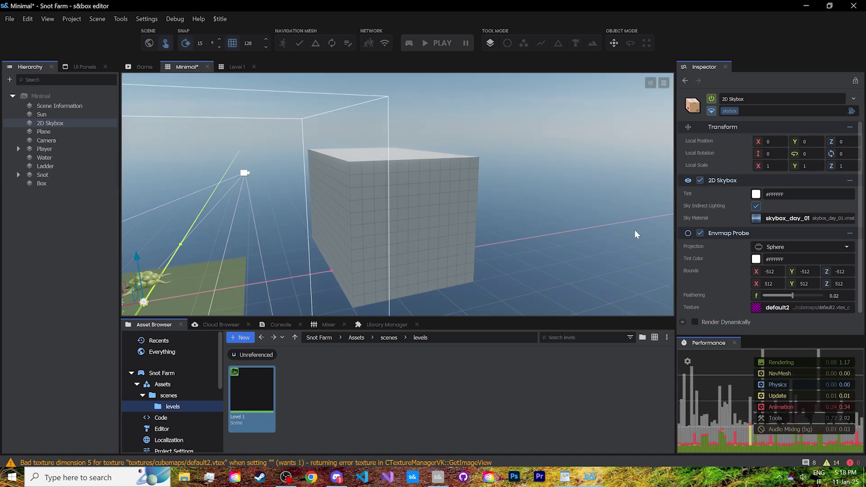
{"action": "scroll", "coordinate": [720, 272], "scroll_direction": "down", "scroll_amount": 1}
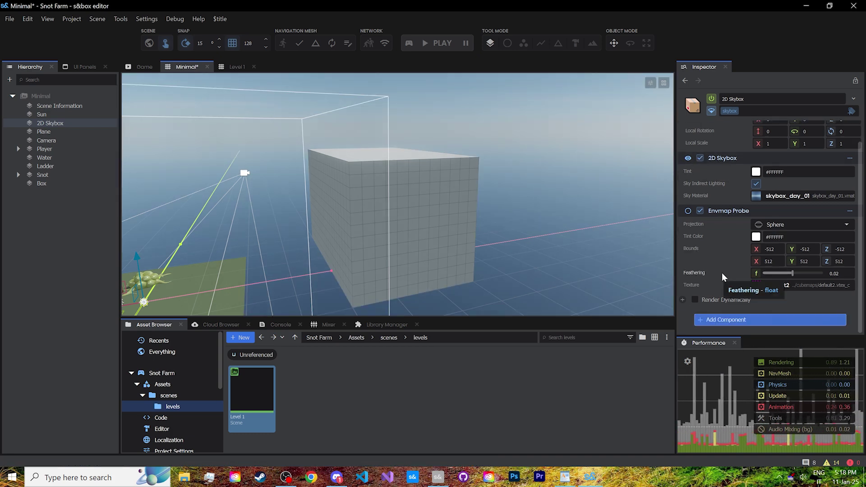
- Compare the player and snot model's reflections by toggling the Envmap Probe off and back on
{"action": "key", "text": "w"}
{"action": "right_click_drag", "start_coordinate": [514, 212], "coordinate": [356, 251]}
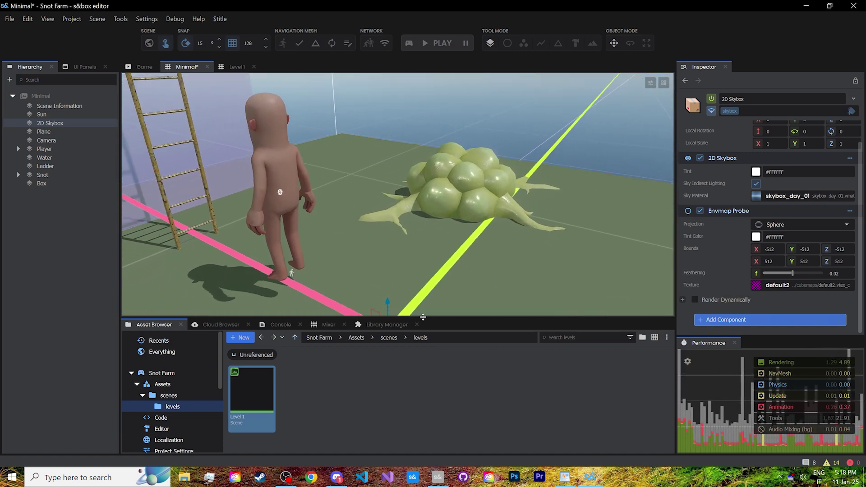
{"action": "left_click", "coordinate": [701, 211]}
{"action": "left_click", "coordinate": [700, 211]}
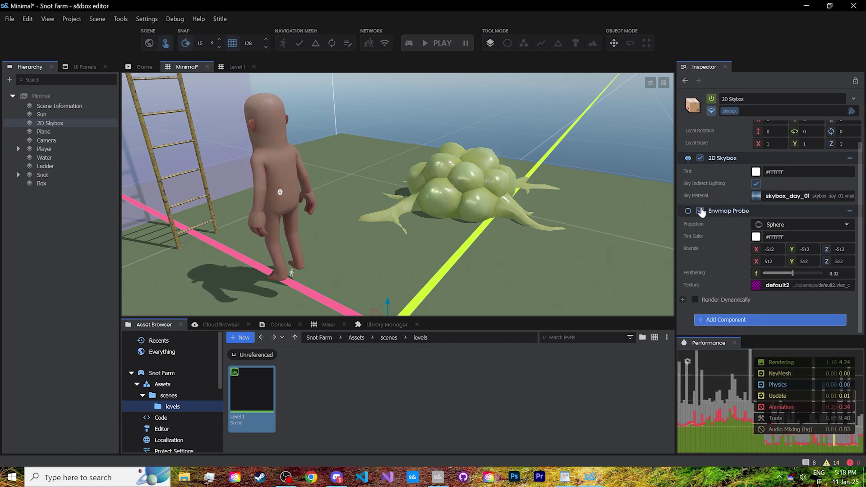
- Examine the snot's reflections up close and enable Render Dynamically on the Envmap Probe
{"action": "right_click_drag", "start_coordinate": [439, 175], "coordinate": [451, 177]}
{"action": "key", "text": "w"}
{"action": "right_click_drag", "start_coordinate": [514, 211], "coordinate": [513, 211]}
{"action": "right_click_drag", "start_coordinate": [489, 169], "coordinate": [480, 174]}
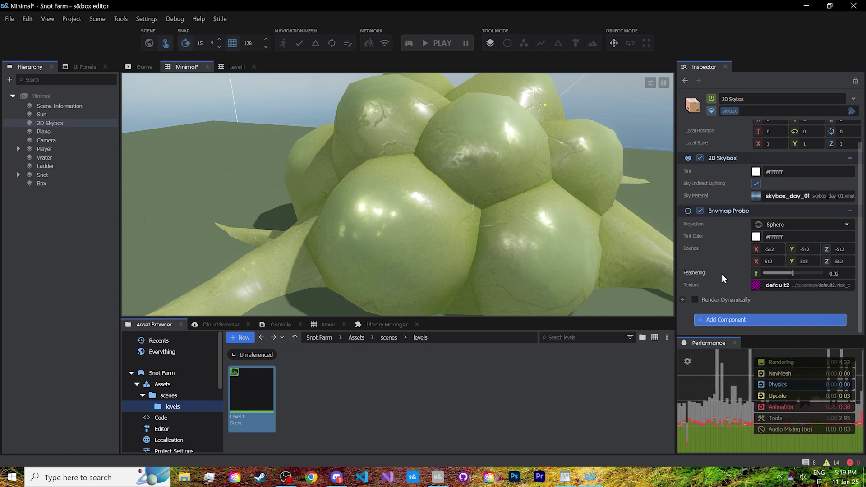
{"action": "left_click", "coordinate": [695, 300]}
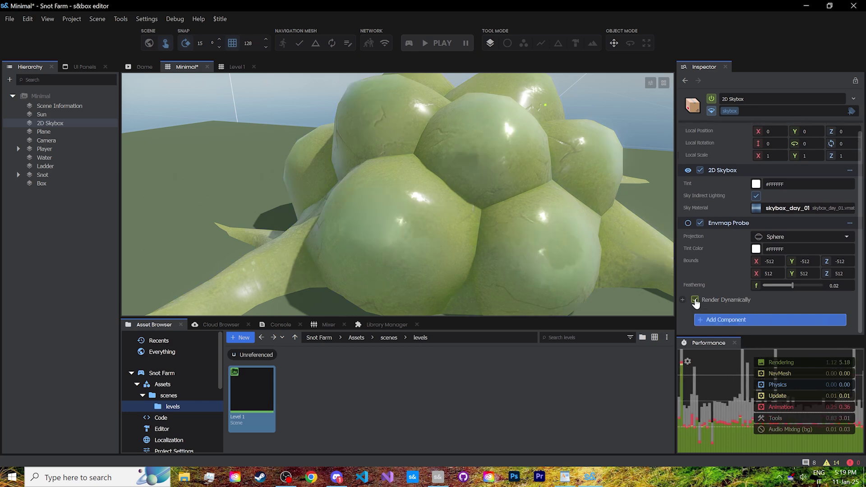
- Remove the Envmap Probe component from the 2D Skybox object
{"action": "right_click_drag", "start_coordinate": [520, 231], "coordinate": [406, 212]}
{"action": "key", "text": "s"}
{"action": "key", "text": "s"}
{"action": "scroll", "coordinate": [546, 152], "scroll_direction": "up", "scroll_amount": 5}
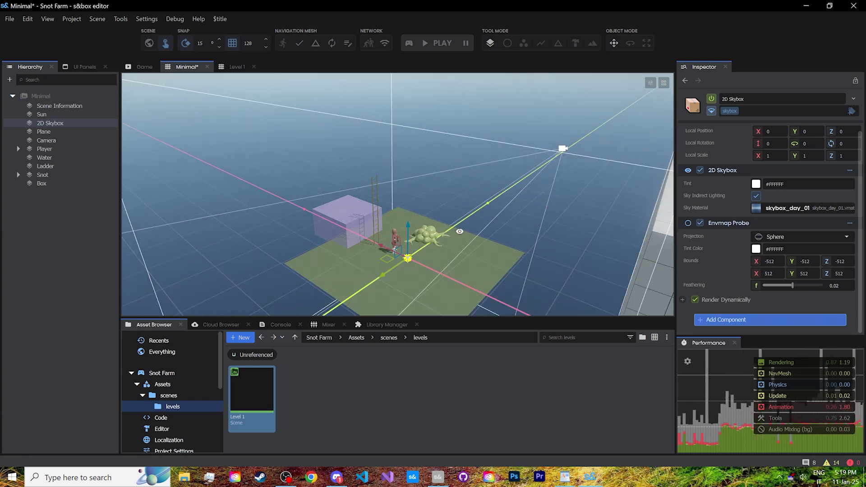
{"action": "right_click", "coordinate": [726, 220]}
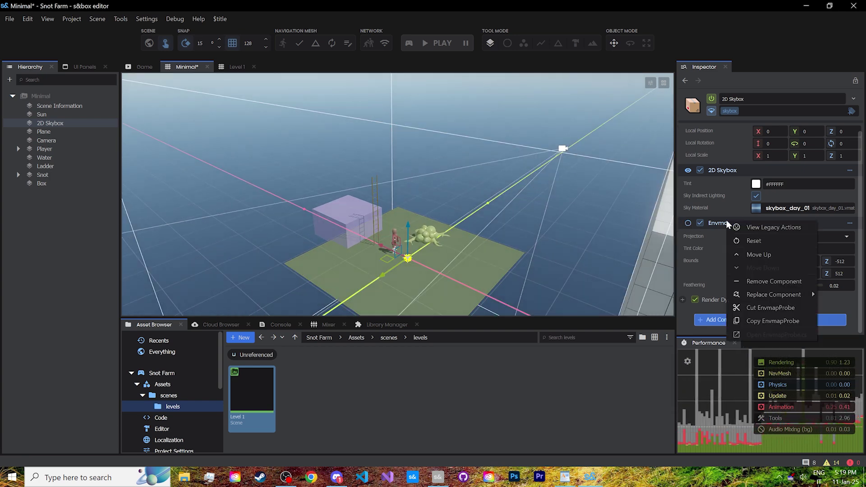
{"action": "left_click", "coordinate": [752, 280]}
{"action": "right_click_drag", "start_coordinate": [352, 177], "coordinate": [353, 177]}
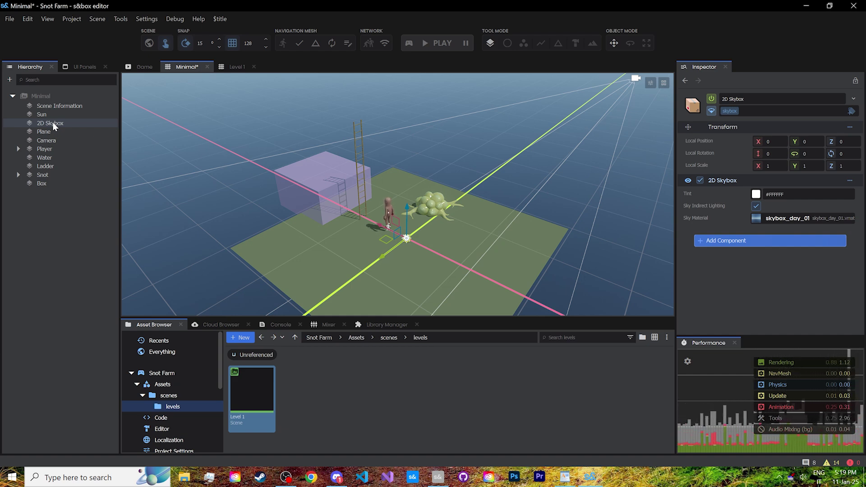
- Create an empty object in the Minimal scene and name it Environment
{"action": "left_click", "coordinate": [31, 202]}
{"action": "right_click", "coordinate": [41, 202]}
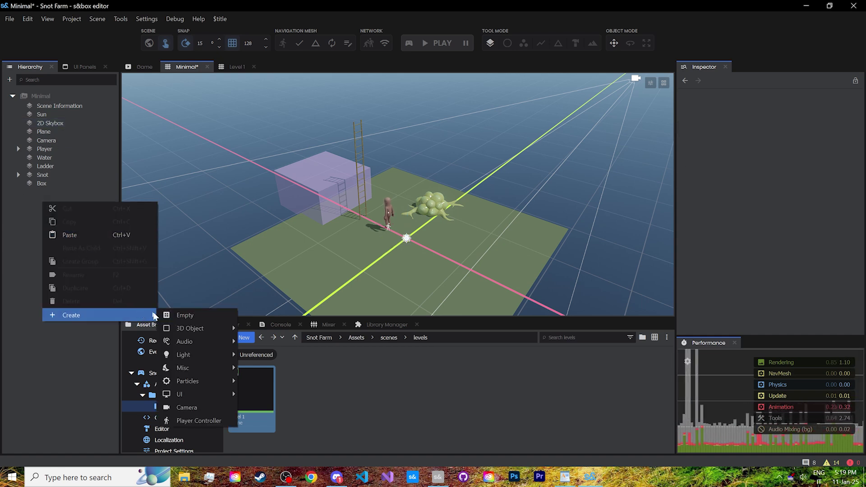
{"action": "left_click", "coordinate": [169, 315]}
{"action": "type", "text": "Environment"}
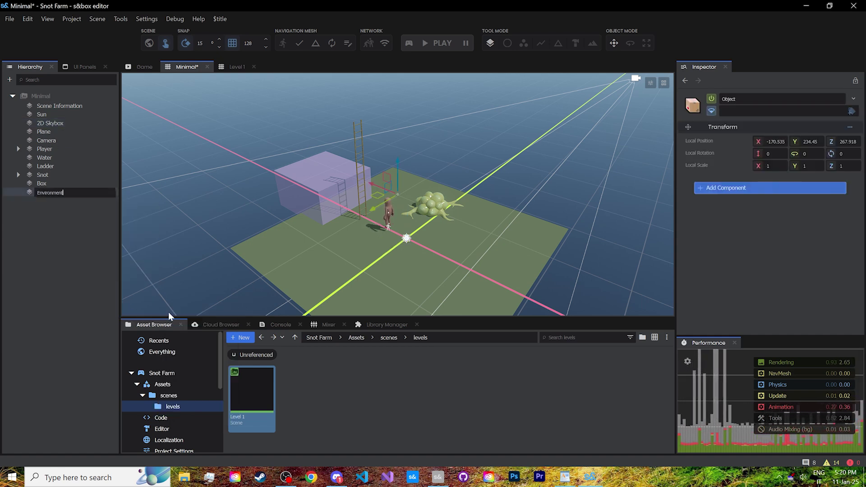
{"action": "key", "text": "Return"}
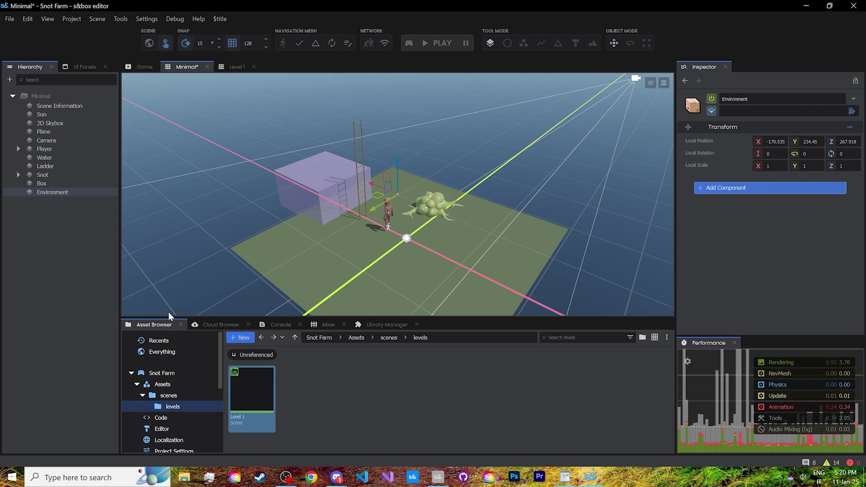
- Move the Sun and 2D Skybox objects under the Environment object
{"action": "left_click", "coordinate": [54, 115]}
{"action": "left_click", "coordinate": [54, 124], "text": "shift"}
{"action": "left_click_drag", "start_coordinate": [53, 123], "coordinate": [66, 192]}
- Convert the Environment object to a prefab, saving it as environment in a new prefabs folder inside Assets
{"action": "right_click", "coordinate": [55, 172]}
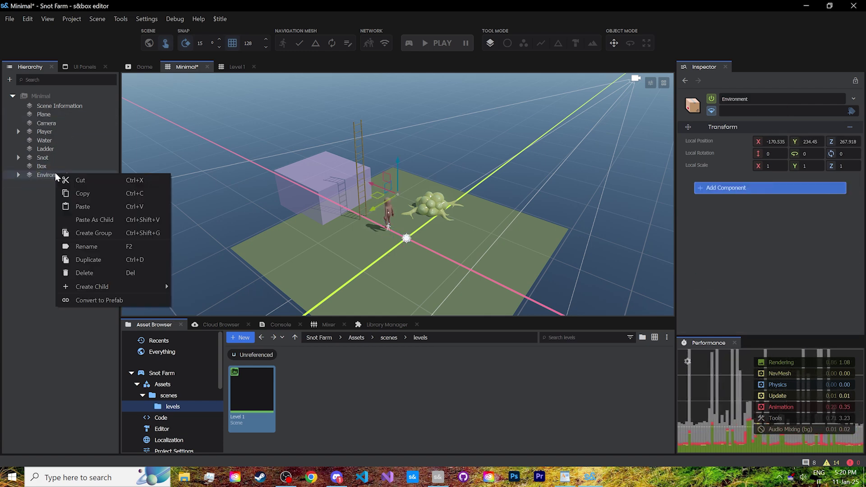
{"action": "left_click", "coordinate": [107, 300]}
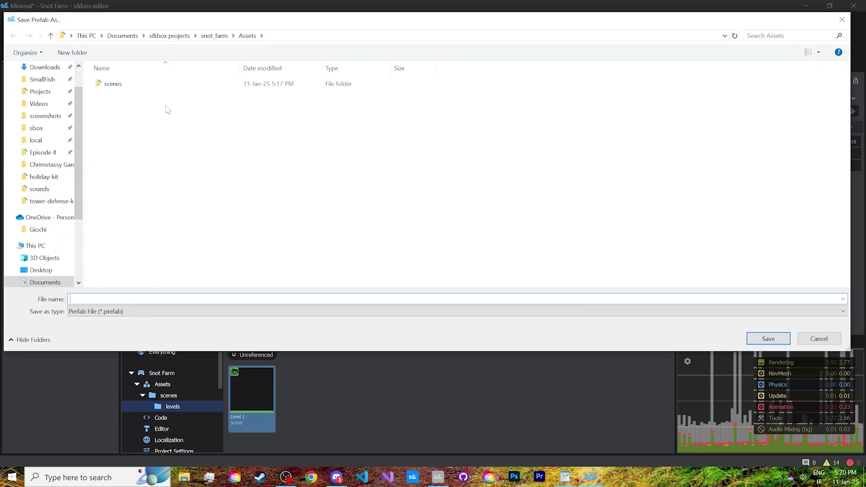
{"action": "right_click", "coordinate": [165, 105]}
{"action": "mouse_move", "coordinate": [198, 273]}
{"action": "left_click", "coordinate": [308, 274]}
{"action": "type", "text": "prefabs"}
{"action": "key", "text": "Return"}
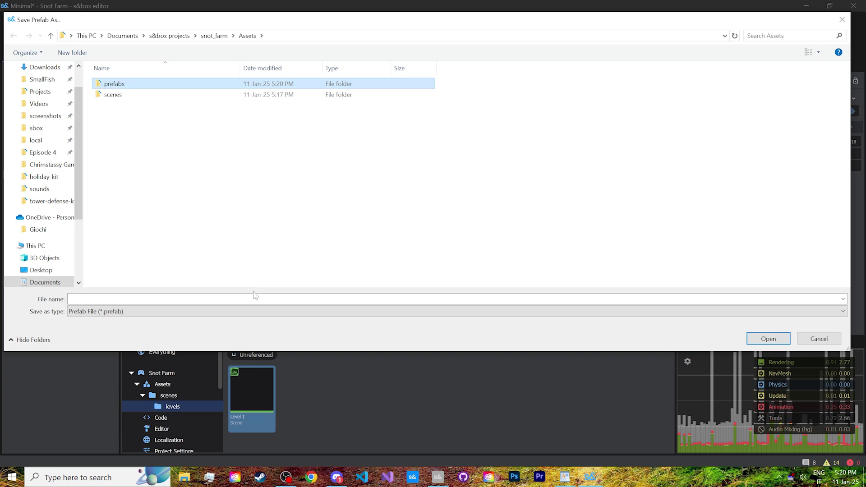
{"action": "key", "text": "Return"}
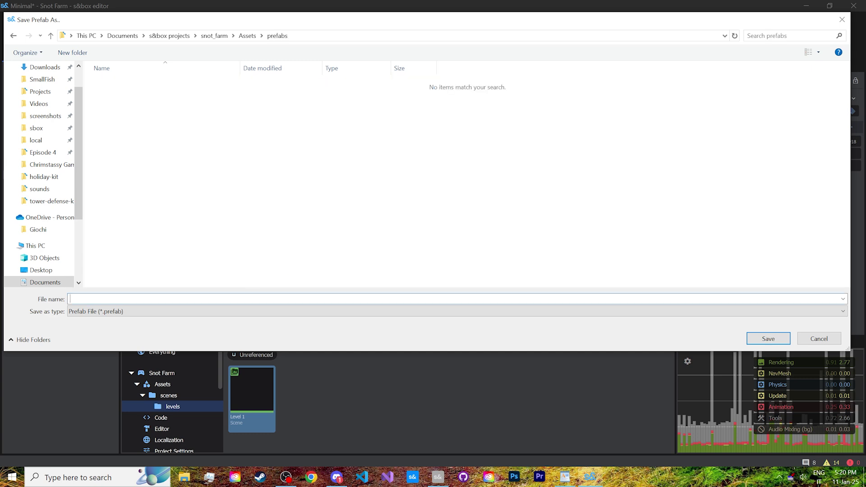
{"action": "key", "text": "Return"}
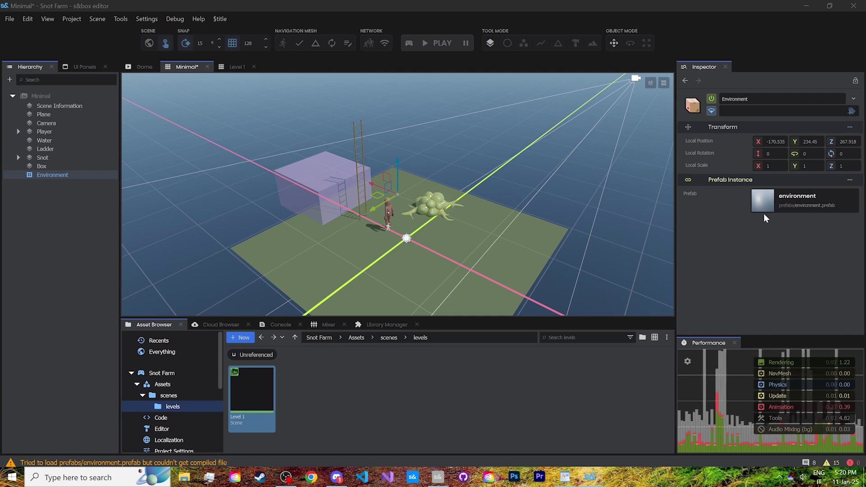
- Open the environment prefab for editing and inspect its Sun and 2D Skybox objects
{"action": "right_click", "coordinate": [789, 204]}
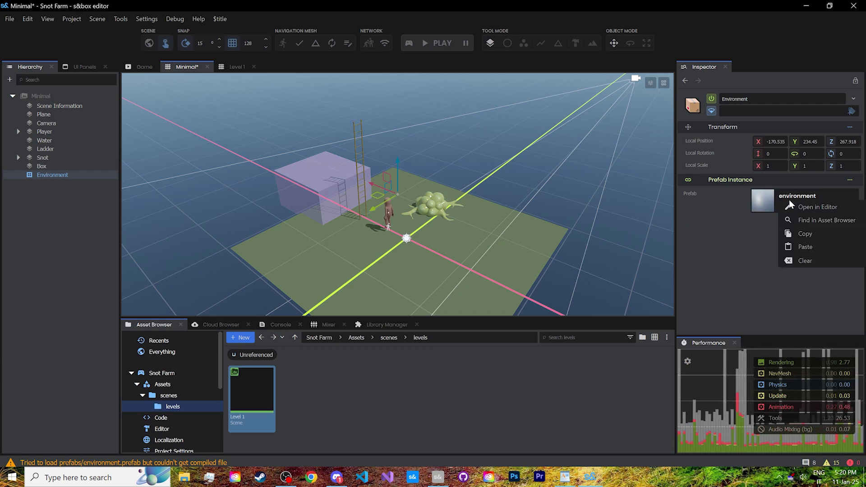
{"action": "left_click", "coordinate": [800, 205]}
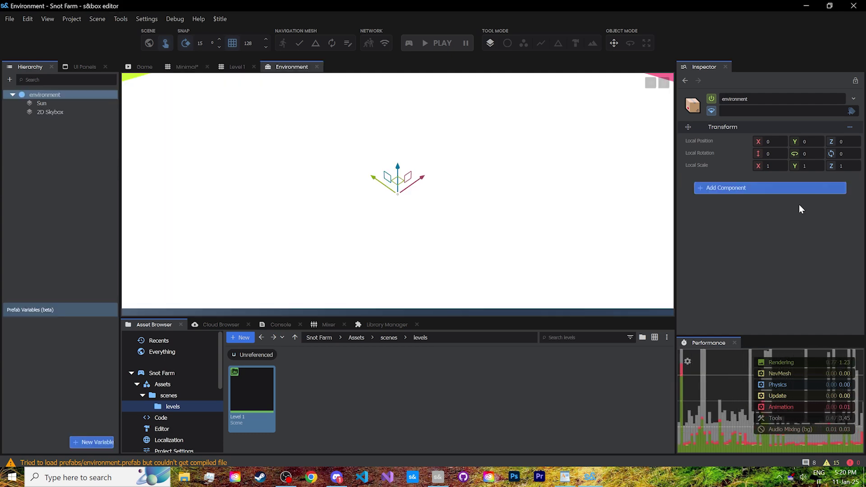
{"action": "right_click_drag", "start_coordinate": [457, 193], "coordinate": [380, 128]}
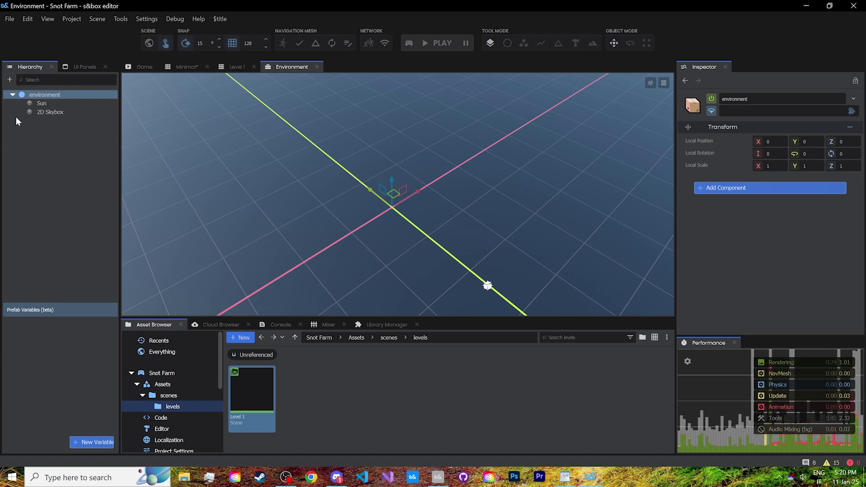
{"action": "left_click", "coordinate": [42, 103]}
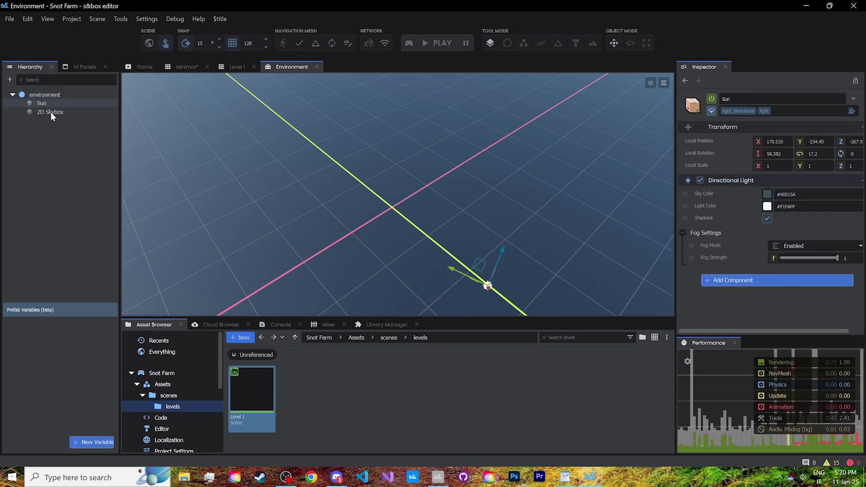
{"action": "left_click", "coordinate": [51, 112]}
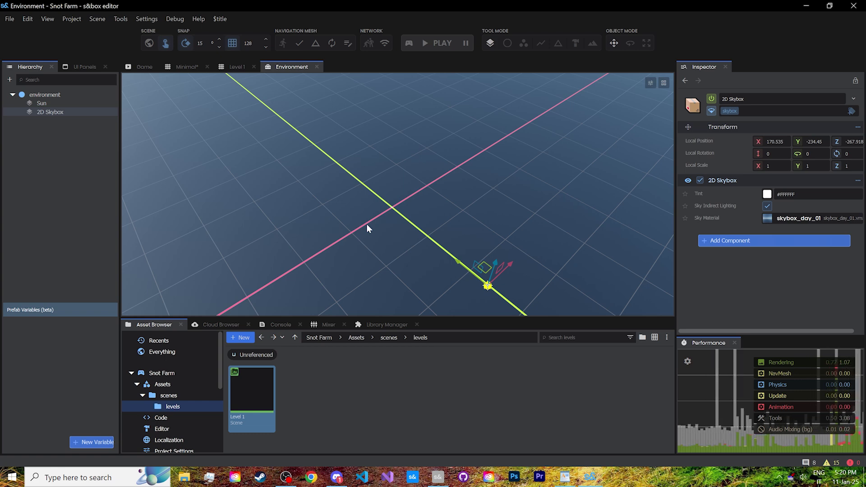
{"action": "right_click_drag", "start_coordinate": [367, 224], "coordinate": [482, 194]}
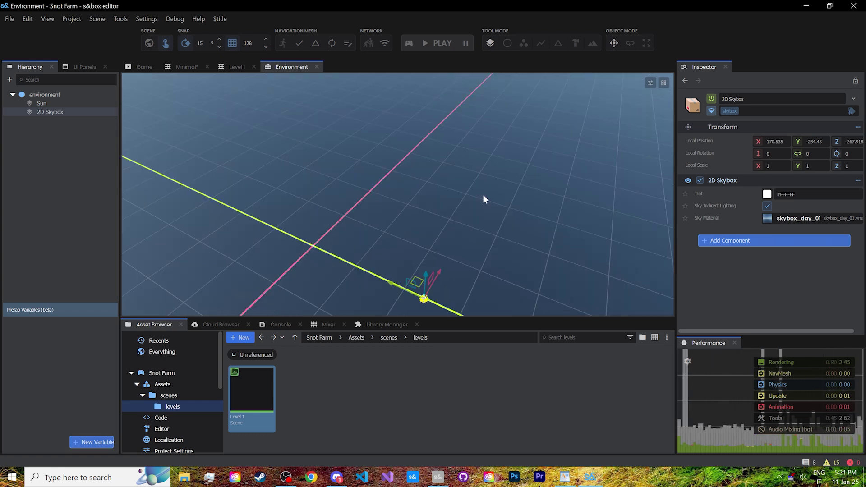
- Return to the Minimal scene and delete its Scene Information object
{"action": "left_click", "coordinate": [182, 69]}
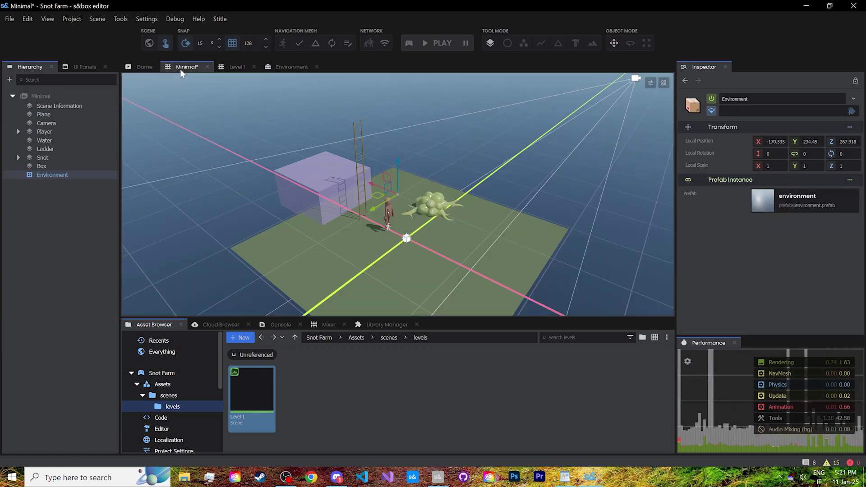
{"action": "left_click", "coordinate": [75, 105]}
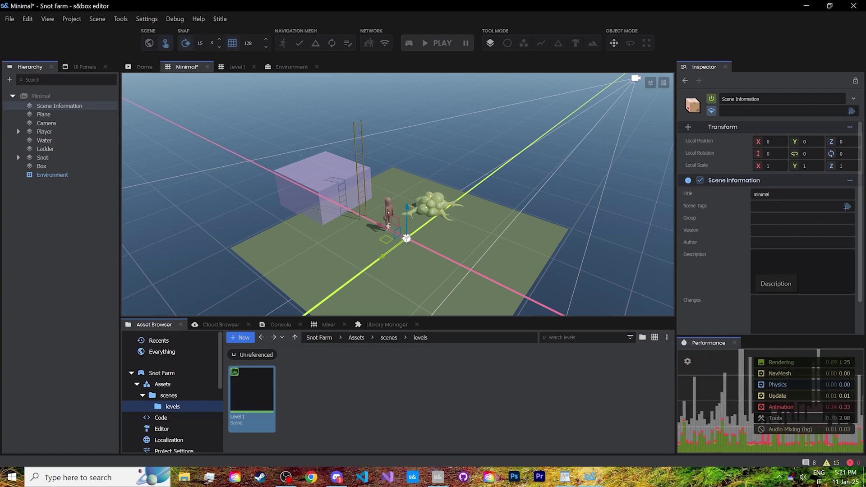
{"action": "right_click", "coordinate": [69, 104]}
{"action": "left_click", "coordinate": [138, 206]}
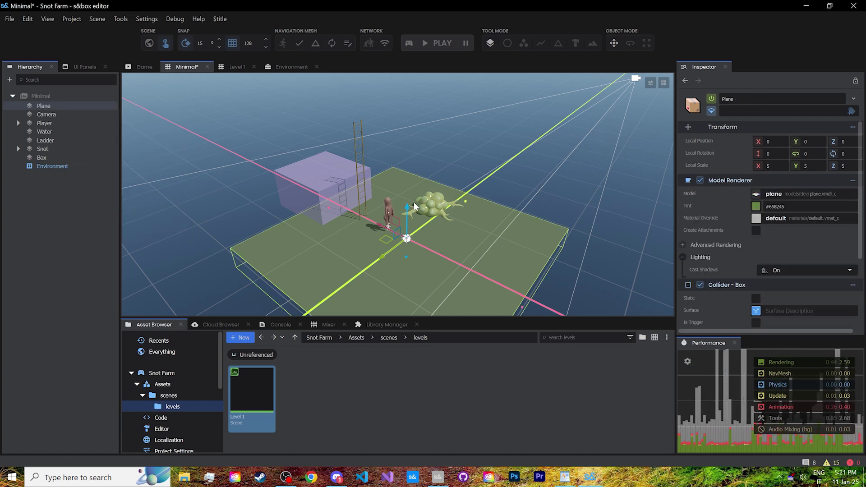
- Place the environment prefab from the prefabs folder into the Level 1 scene near the box
{"action": "left_click", "coordinate": [238, 67]}
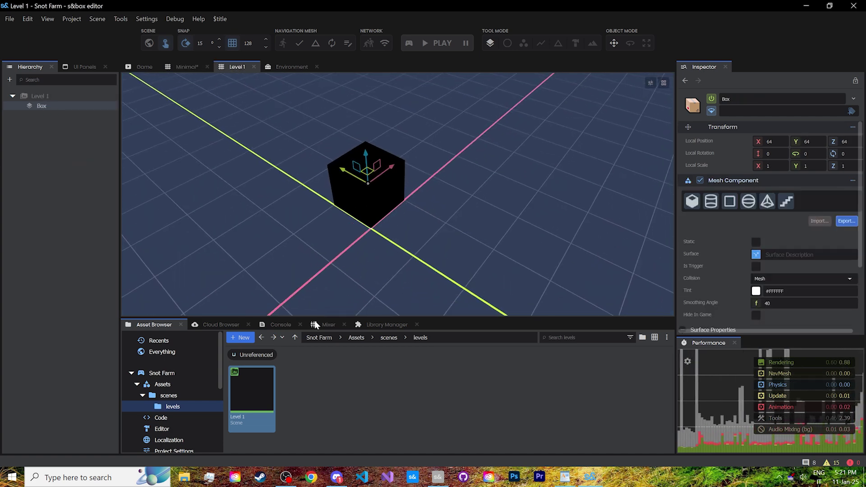
{"action": "left_click", "coordinate": [294, 338]}
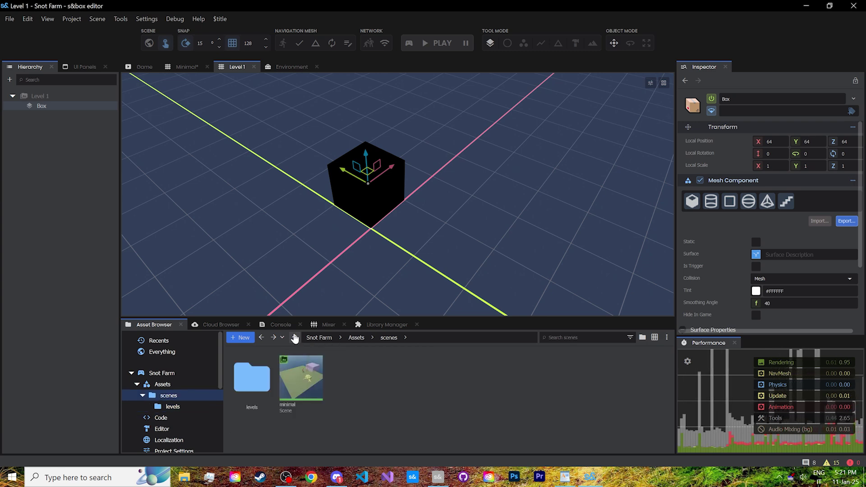
{"action": "left_click", "coordinate": [295, 338]}
{"action": "double_click", "coordinate": [263, 365]}
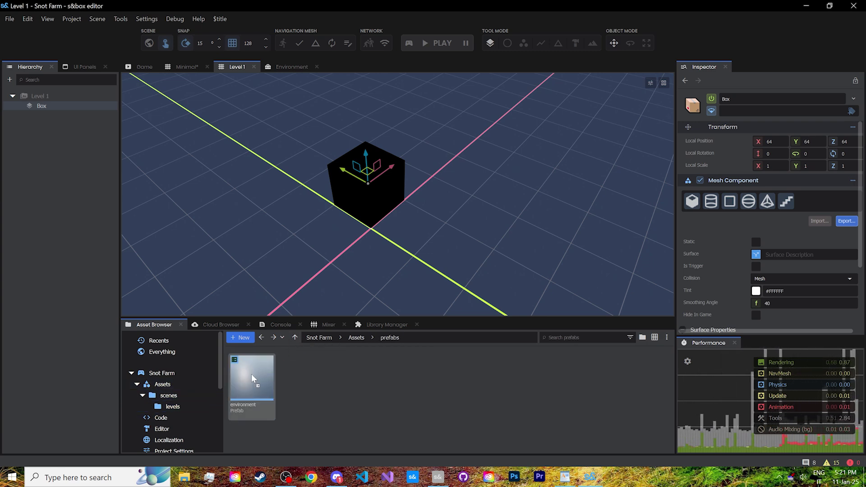
{"action": "left_click_drag", "start_coordinate": [251, 374], "coordinate": [378, 266]}
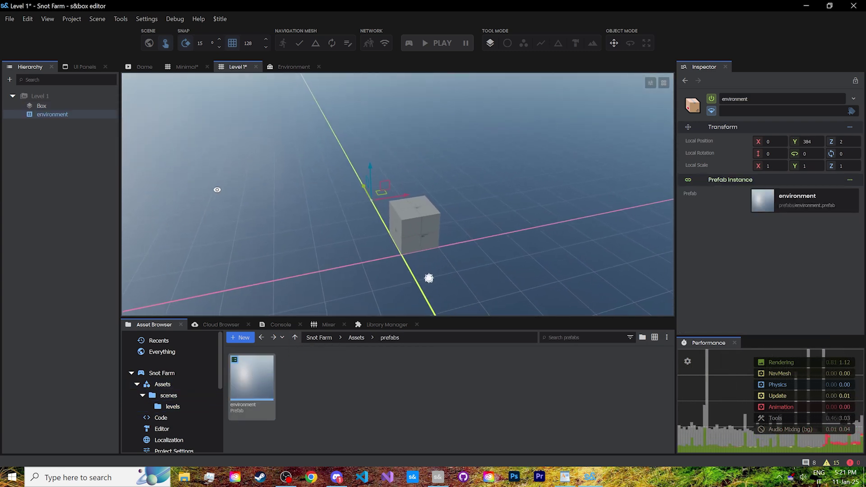
{"action": "right_click_drag", "start_coordinate": [217, 189], "coordinate": [371, 173]}
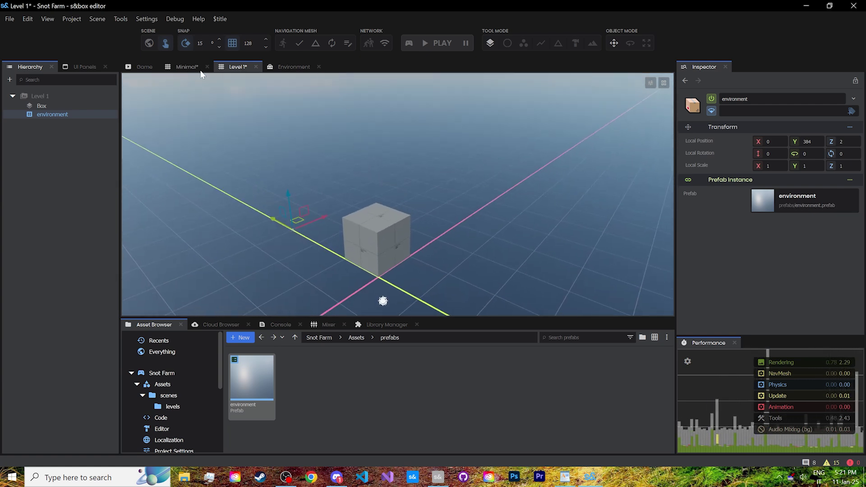
- Convert the Minimal scene's Player object to a prefab, saving it as player in the prefabs folder
{"action": "left_click", "coordinate": [186, 67]}
{"action": "left_click", "coordinate": [64, 121]}
{"action": "right_click", "coordinate": [64, 121]}
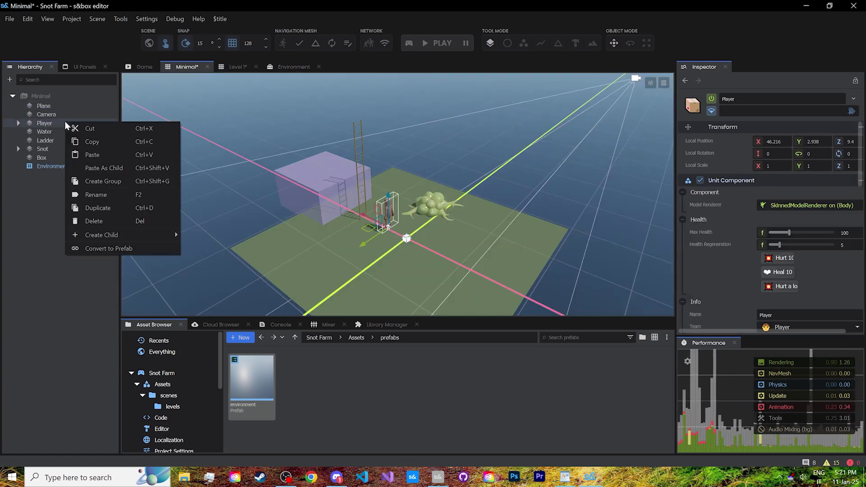
{"action": "left_click", "coordinate": [145, 248]}
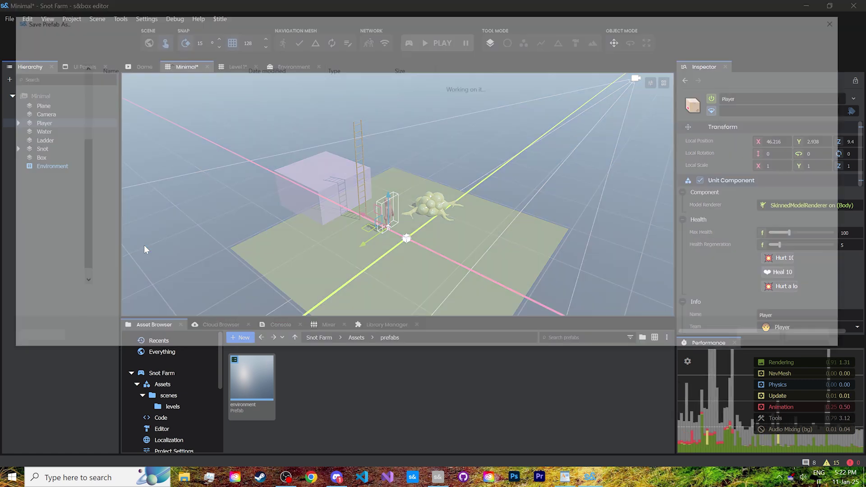
{"action": "double_click", "coordinate": [158, 85]}
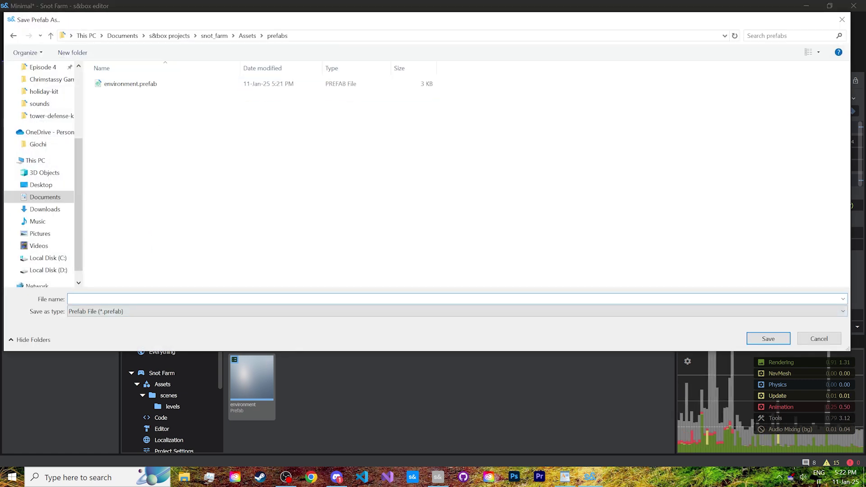
{"action": "key", "text": "Return"}
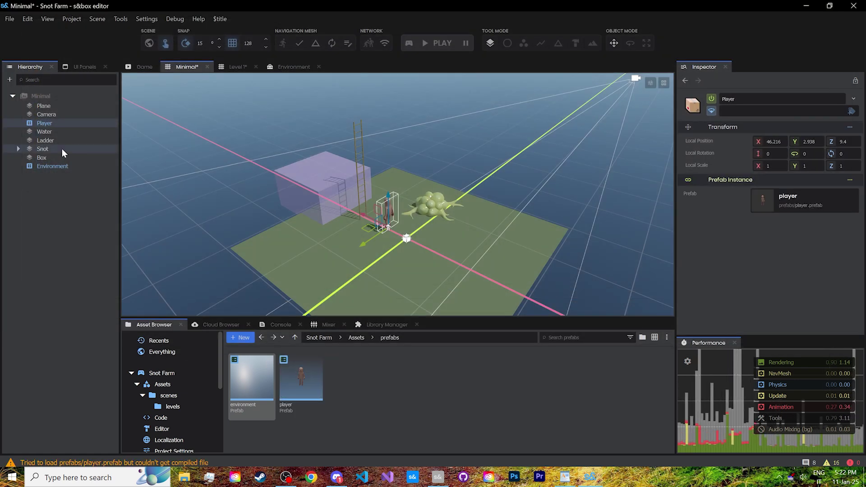
- Convert the Snot object to a prefab, saving it as snot in the prefabs folder
{"action": "left_click", "coordinate": [48, 150]}
{"action": "right_click", "coordinate": [48, 150]}
{"action": "left_click", "coordinate": [121, 275]}
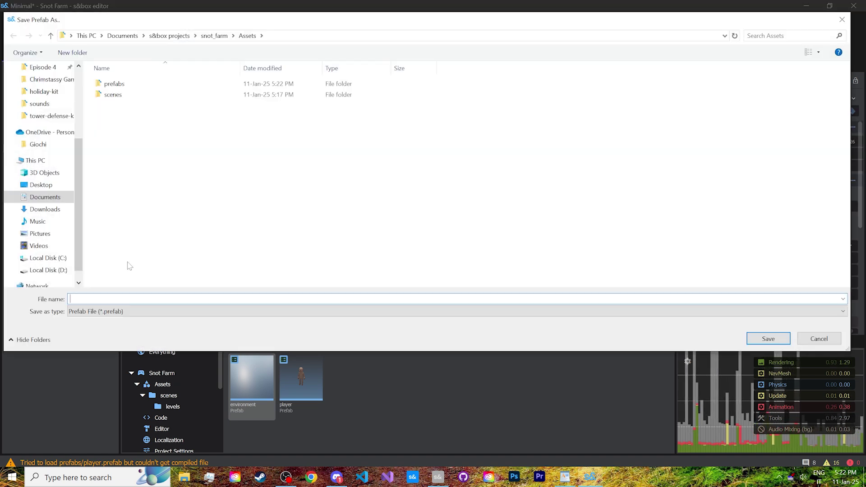
{"action": "double_click", "coordinate": [114, 83]}
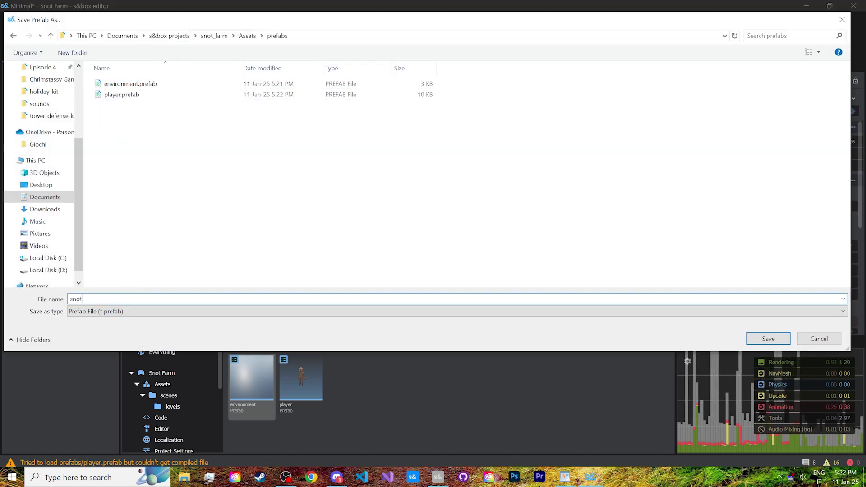
{"action": "key", "text": "Return"}
- Place the player and snot prefabs on top of the box in the Level 1 scene and save the scene
{"action": "left_click", "coordinate": [237, 67]}
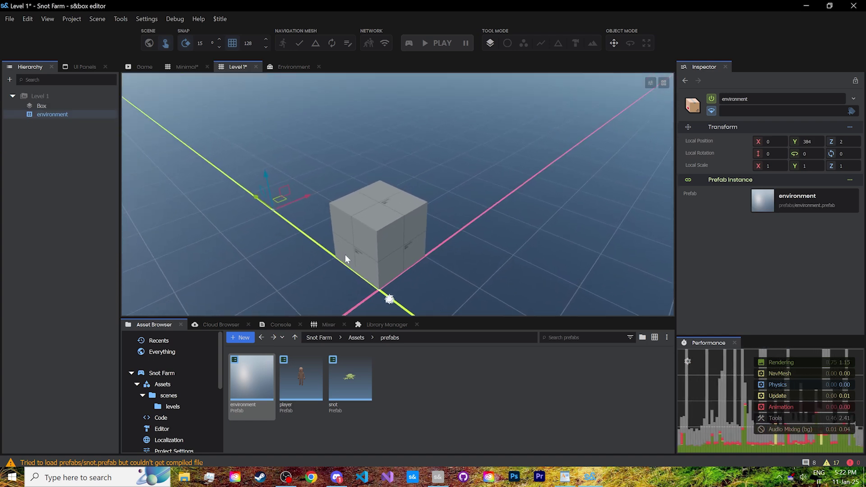
{"action": "left_click_drag", "start_coordinate": [295, 397], "coordinate": [379, 189]}
{"action": "left_click_drag", "start_coordinate": [350, 383], "coordinate": [376, 212]}
{"action": "right_click_drag", "start_coordinate": [376, 199], "coordinate": [441, 235]}
{"action": "key", "text": "ctrl+s"}
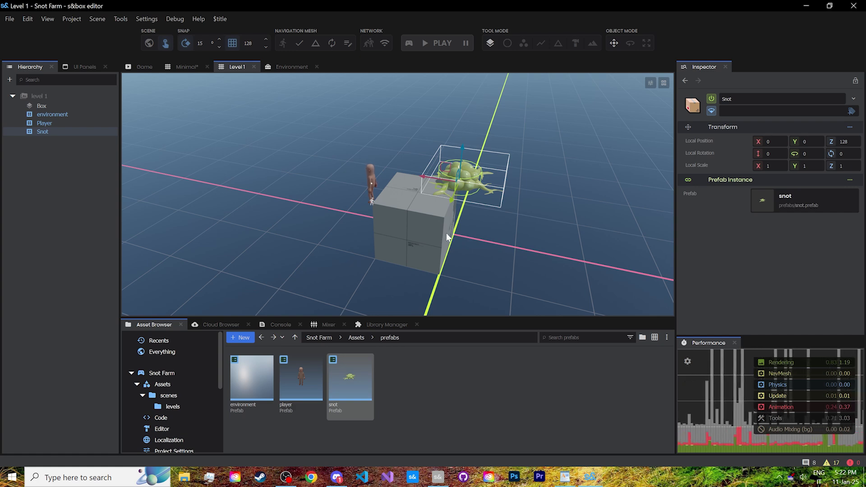
- In face mode, extrude the box's side faces to lengthen the box to 384 units
{"action": "left_click", "coordinate": [558, 43]}
{"action": "left_click", "coordinate": [429, 245]}
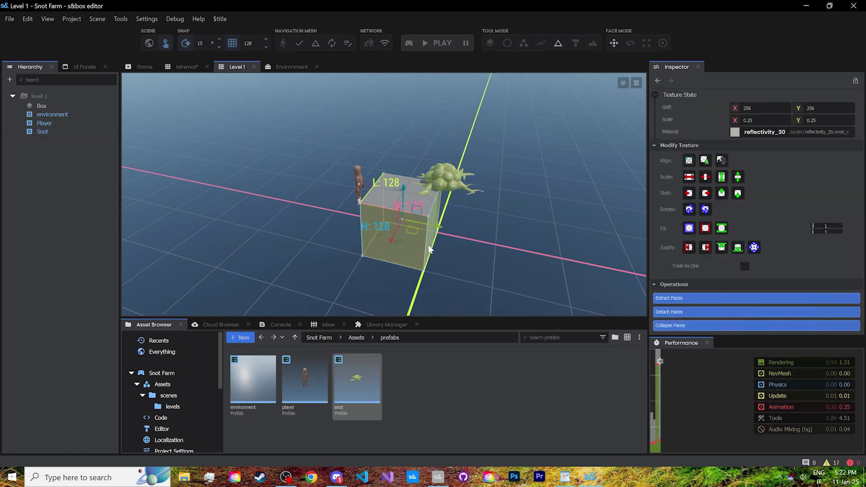
{"action": "right_click_drag", "start_coordinate": [428, 245], "coordinate": [268, 242]}
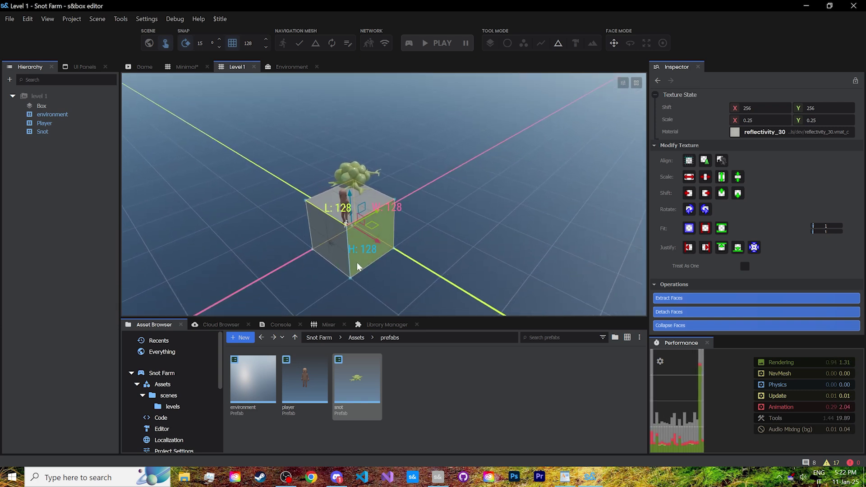
{"action": "right_click_drag", "start_coordinate": [373, 241], "coordinate": [476, 241]}
{"action": "left_click_drag", "start_coordinate": [399, 249], "coordinate": [461, 231], "text": "shift"}
{"action": "right_click_drag", "start_coordinate": [463, 235], "coordinate": [491, 244]}
{"action": "left_click_drag", "start_coordinate": [343, 216], "coordinate": [404, 240], "text": "shift"}
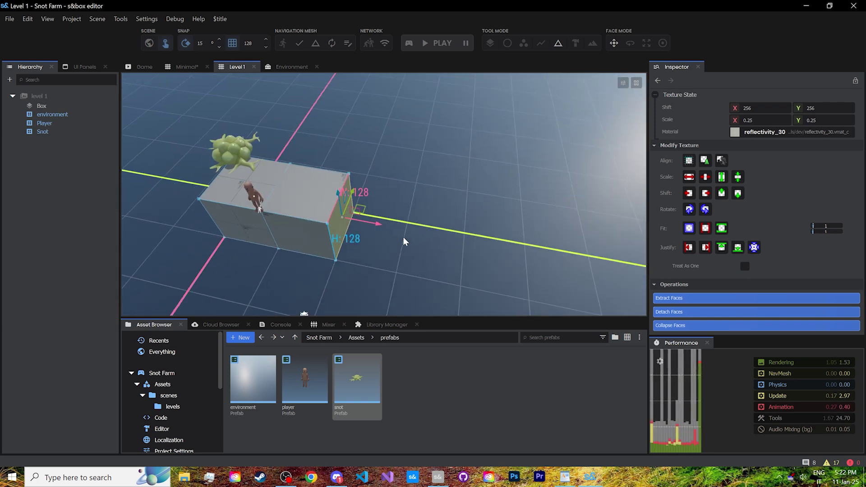
- Extrude the long side of the lengthened box outward in two passes to widen it into a platform
{"action": "right_click_drag", "start_coordinate": [405, 240], "coordinate": [145, 172]}
{"action": "left_click", "coordinate": [378, 182]}
{"action": "left_click_drag", "start_coordinate": [381, 207], "coordinate": [388, 235], "text": "shift"}
{"action": "left_click_drag", "start_coordinate": [388, 235], "coordinate": [396, 264], "text": "shift"}
- Extrude the middle face of the platform's side outward into a walkway and widen its end into a second platform
{"action": "right_click_drag", "start_coordinate": [361, 244], "coordinate": [482, 166]}
{"action": "key", "text": "w"}
{"action": "key", "text": "a"}
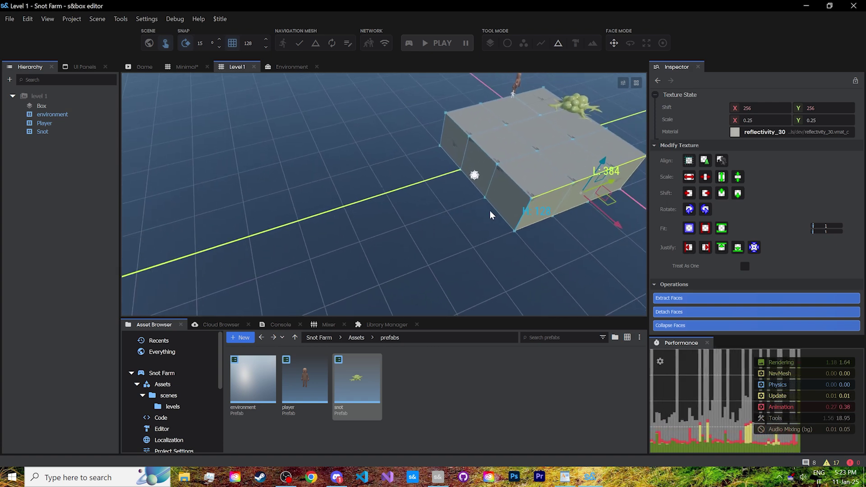
{"action": "left_click", "coordinate": [485, 164]}
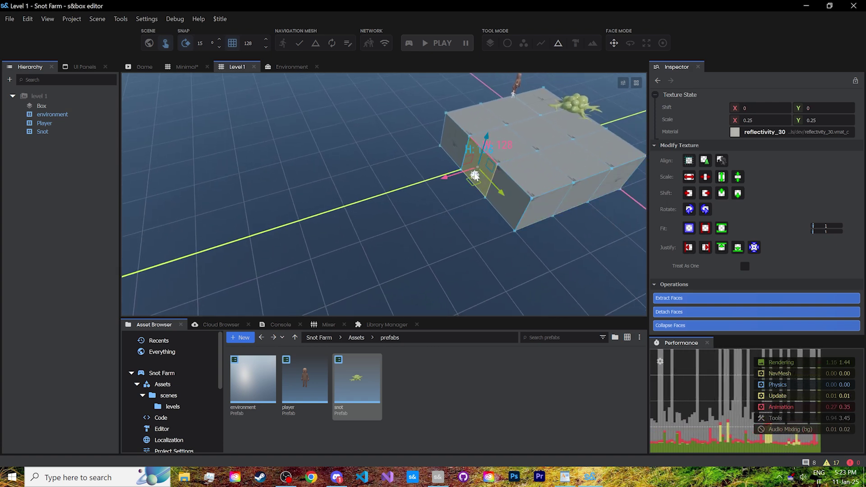
{"action": "left_click_drag", "start_coordinate": [469, 174], "coordinate": [440, 265], "text": "shift"}
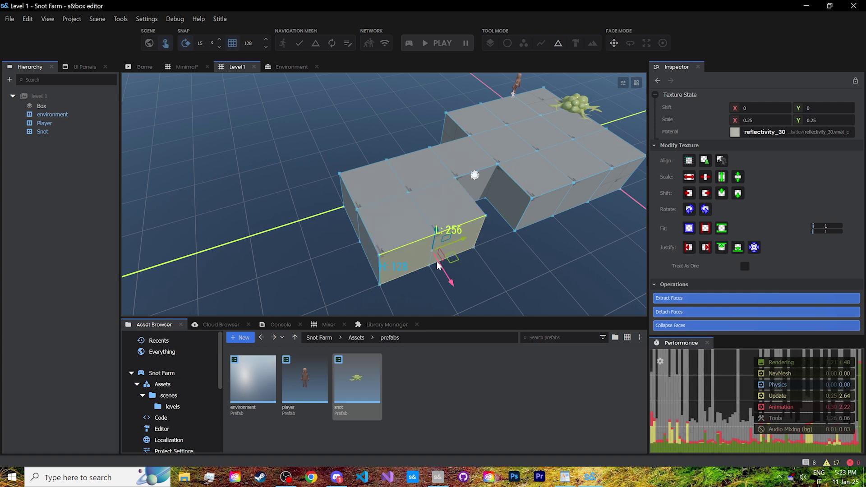
{"action": "right_click_drag", "start_coordinate": [440, 265], "coordinate": [613, 257]}
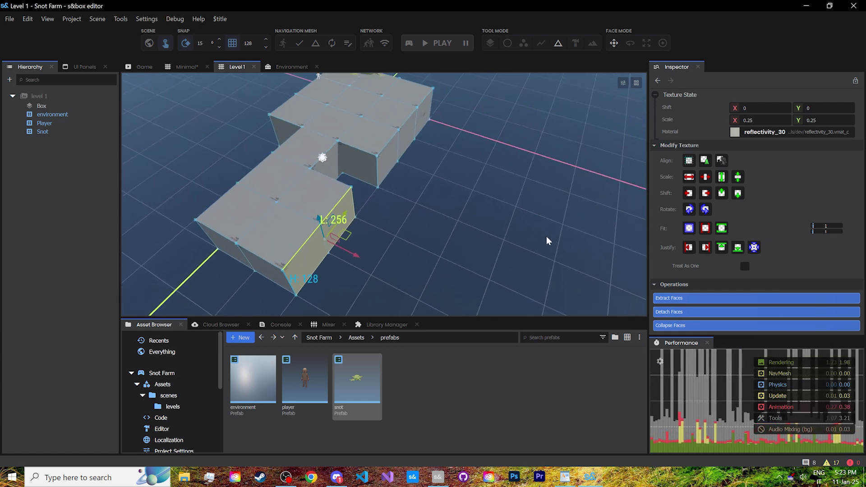
- Extrude the 128-unit side face of the second platform outward into a long narrow arm
{"action": "left_click", "coordinate": [348, 212]}
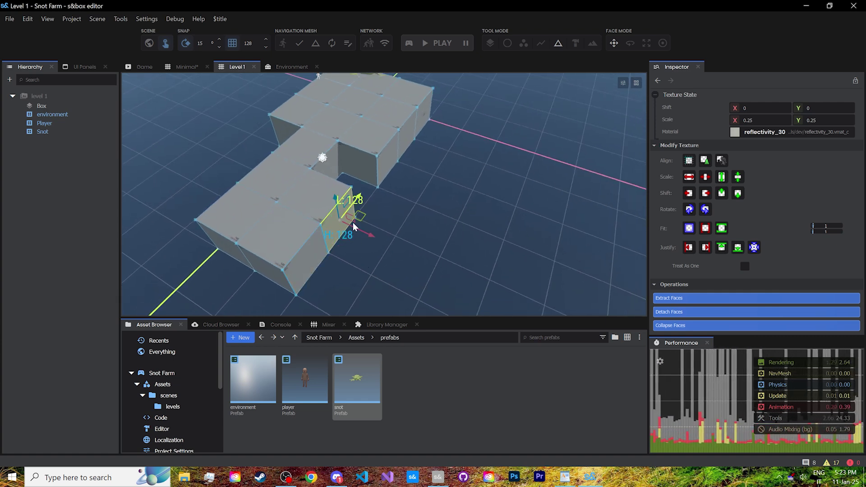
{"action": "left_click_drag", "start_coordinate": [359, 231], "coordinate": [447, 279], "text": "shift"}
{"action": "right_click_drag", "start_coordinate": [447, 278], "coordinate": [400, 224]}
{"action": "left_click_drag", "start_coordinate": [373, 220], "coordinate": [508, 220], "text": "shift"}
- Extrude the outer faces along both long sides of the arm to widen it into a third platform
{"action": "left_click_drag", "start_coordinate": [338, 238], "coordinate": [481, 238]}
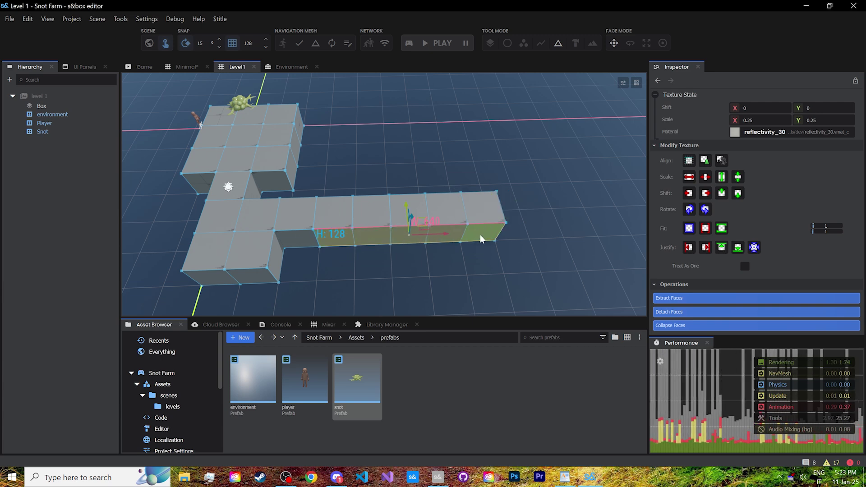
{"action": "left_click_drag", "start_coordinate": [413, 255], "coordinate": [414, 289], "text": "shift"}
{"action": "right_click_drag", "start_coordinate": [415, 289], "coordinate": [586, 253]}
{"action": "left_click_drag", "start_coordinate": [306, 201], "coordinate": [445, 230]}
{"action": "right_click_drag", "start_coordinate": [363, 234], "coordinate": [603, 232]}
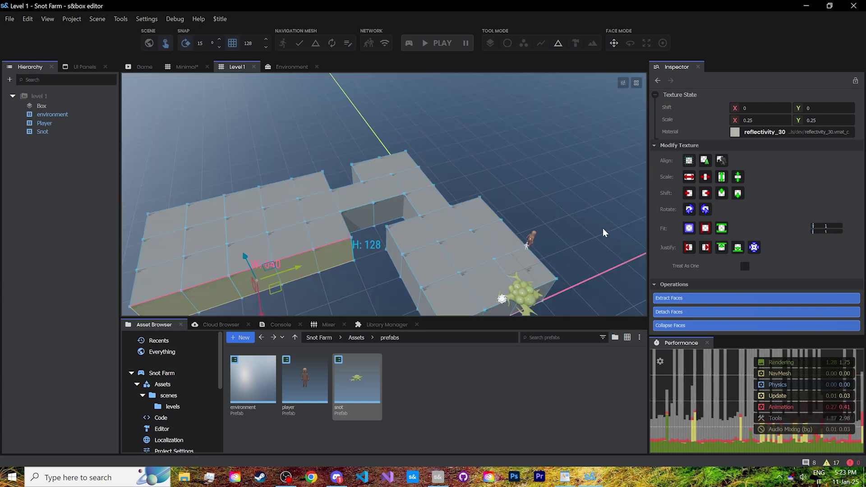
- In object mode, move the snot onto the second platform at X -128, Y 640, Z 128
{"action": "left_click", "coordinate": [491, 42]}
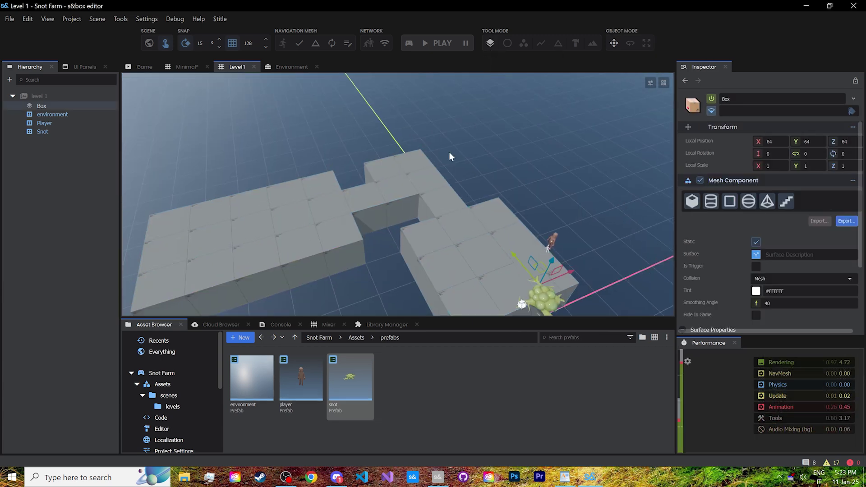
{"action": "right_click_drag", "start_coordinate": [449, 152], "coordinate": [521, 231]}
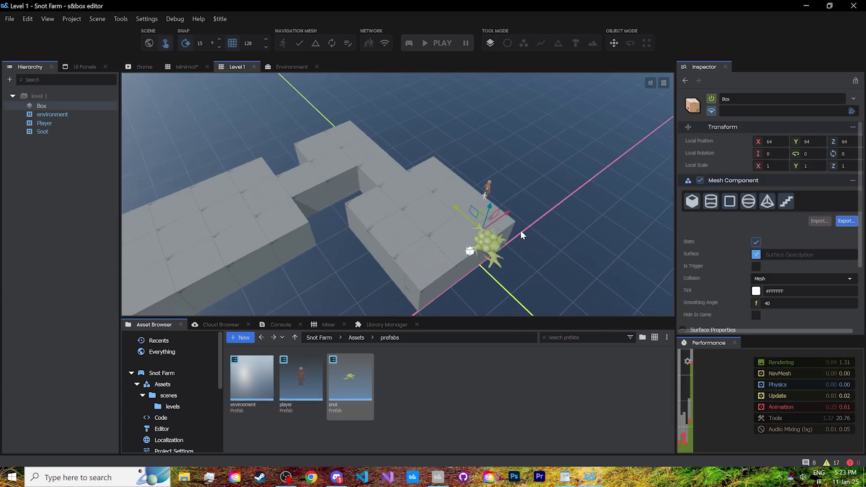
{"action": "left_click", "coordinate": [488, 240]}
{"action": "left_click_drag", "start_coordinate": [489, 233], "coordinate": [339, 144]}
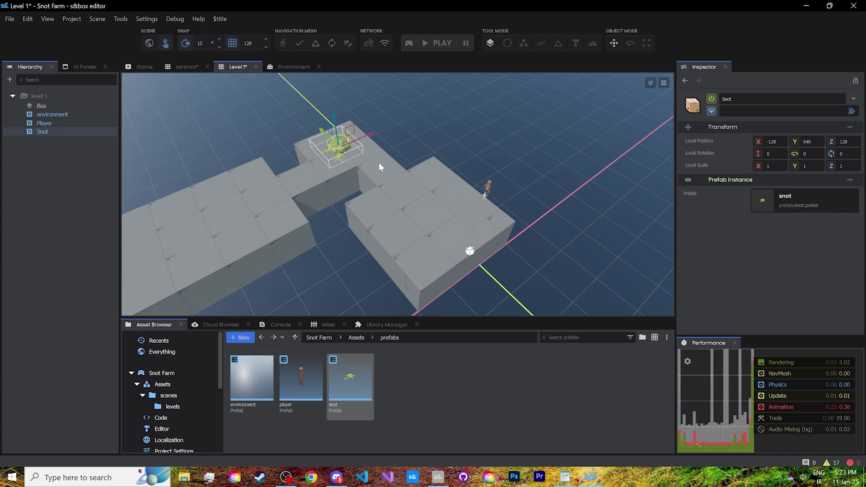
- Duplicate the snot along X and place the copy at X -896 on the far end of the third platform
{"action": "right_click_drag", "start_coordinate": [379, 167], "coordinate": [236, 156]}
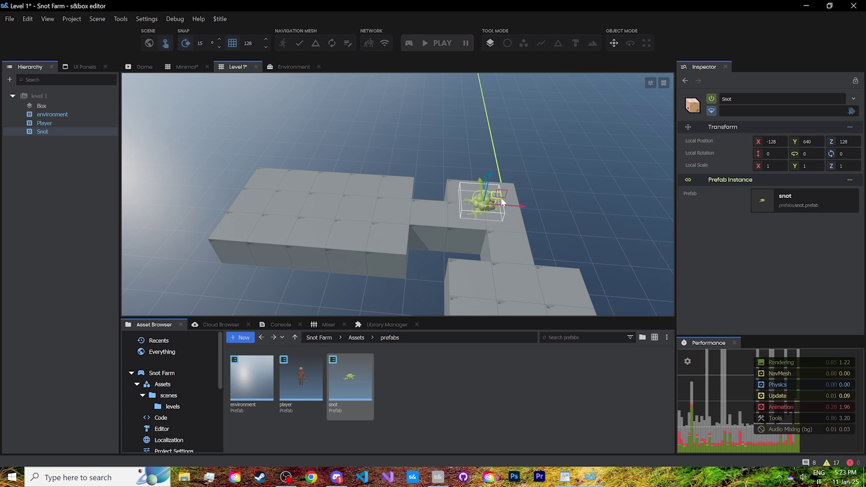
{"action": "left_click_drag", "start_coordinate": [518, 206], "coordinate": [295, 188], "text": "shift"}
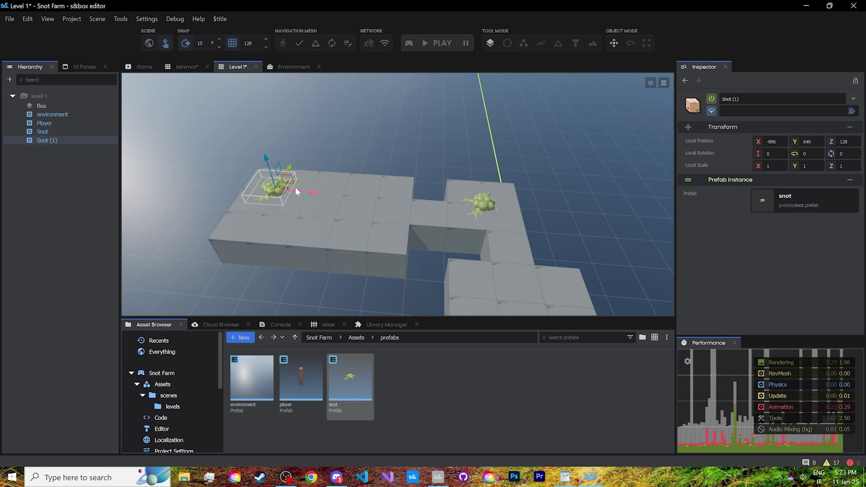
{"action": "right_click_drag", "start_coordinate": [295, 188], "coordinate": [507, 242]}
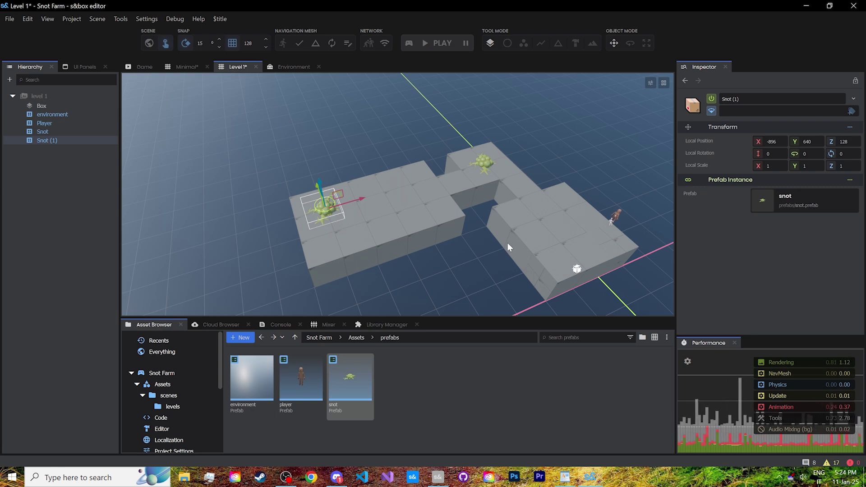
- In face mode, extrude the 640-unit long side of the third platform outward by 128 units
{"action": "right_click_drag", "start_coordinate": [606, 282], "coordinate": [377, 206]}
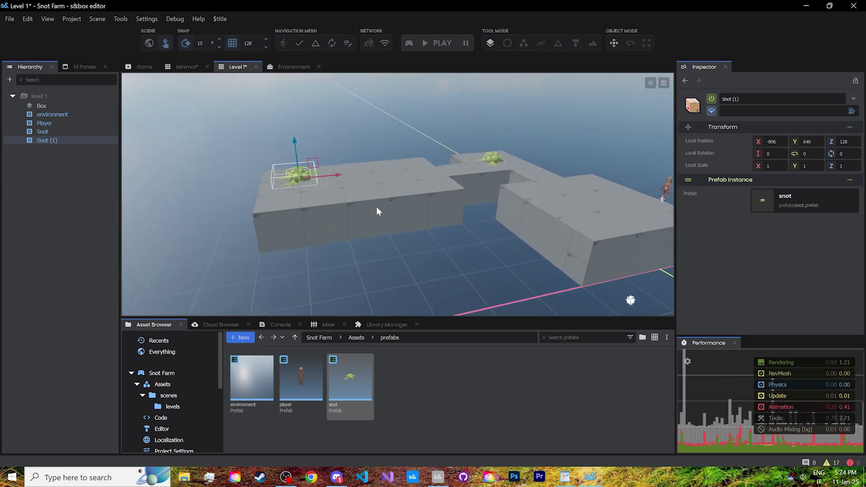
{"action": "left_click", "coordinate": [558, 43]}
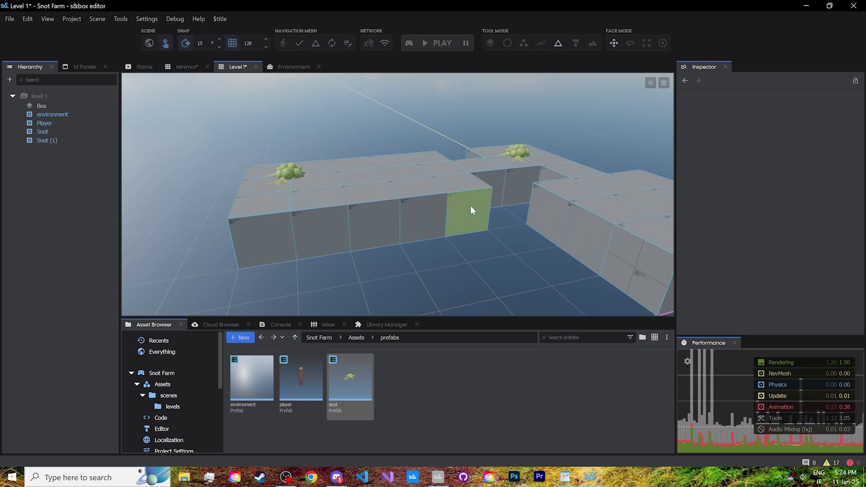
{"action": "left_click_drag", "start_coordinate": [470, 206], "coordinate": [273, 227]}
{"action": "right_click_drag", "start_coordinate": [272, 227], "coordinate": [531, 229]}
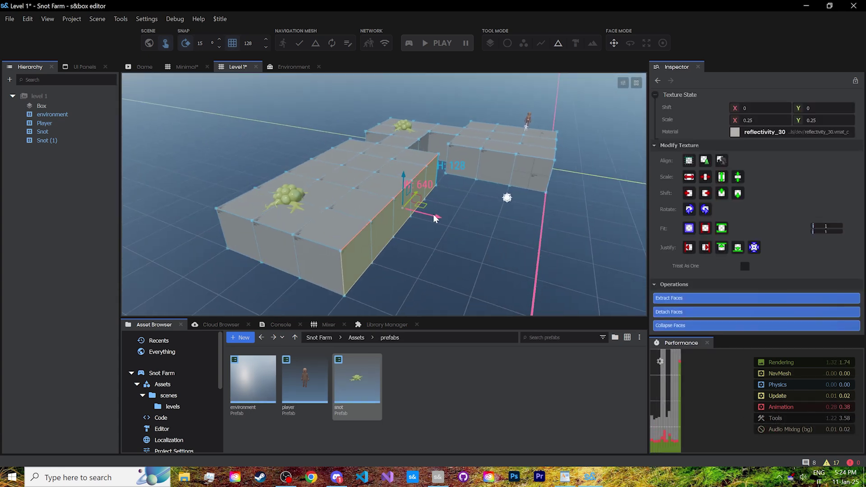
{"action": "left_click_drag", "start_coordinate": [434, 218], "coordinate": [460, 234], "text": "shift"}
{"action": "right_click_drag", "start_coordinate": [489, 245], "coordinate": [293, 109]}
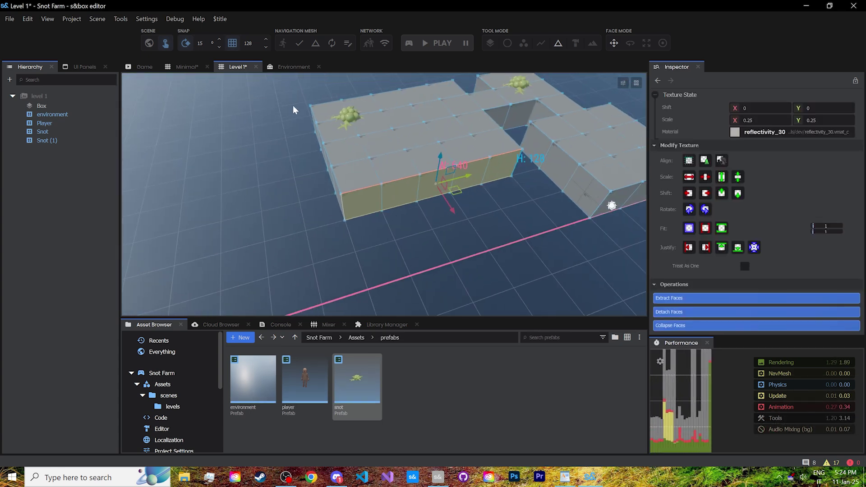
- Raise the top faces of the new edge strip into a wall two blocks high along the third platform
{"action": "left_click", "coordinate": [507, 142]}
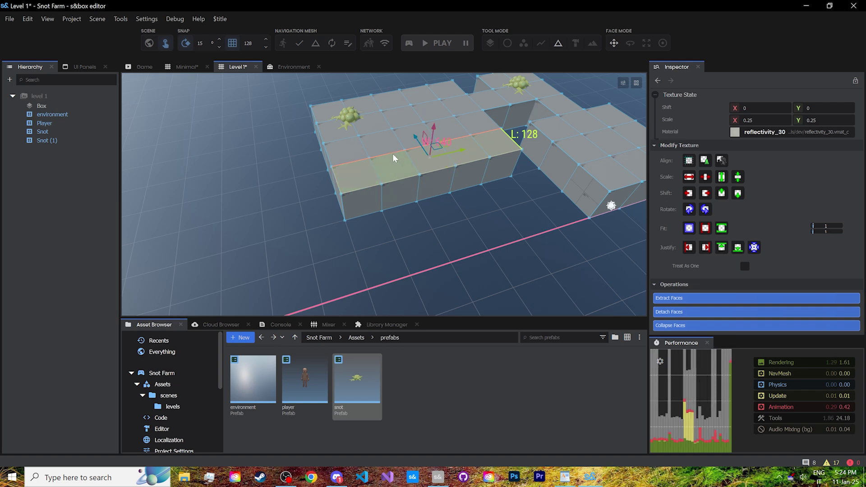
{"action": "left_click_drag", "start_coordinate": [433, 131], "coordinate": [444, 66], "text": "shift"}
{"action": "right_click_drag", "start_coordinate": [413, 150], "coordinate": [537, 256]}
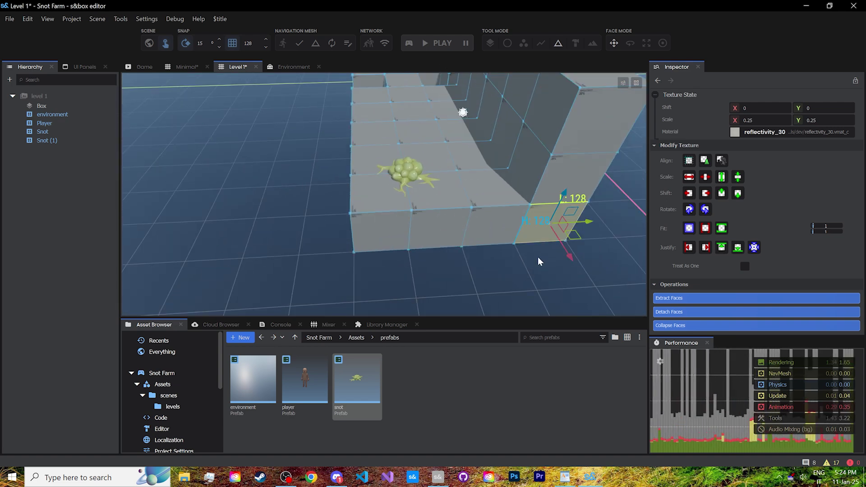
- Try to extrude a wall upward along the far end of the third platform
{"action": "left_click", "coordinate": [500, 230]}
{"action": "right_click_drag", "start_coordinate": [397, 234], "coordinate": [473, 195]}
{"action": "left_click_drag", "start_coordinate": [476, 196], "coordinate": [489, 97], "text": "shift"}
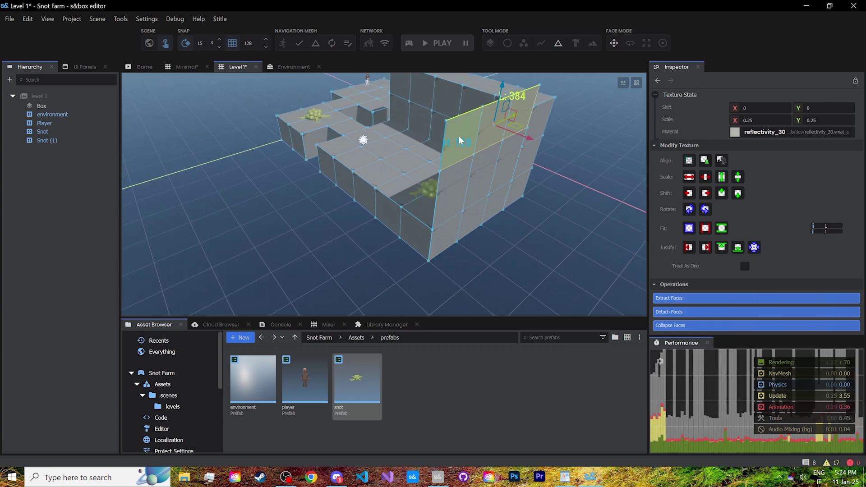
{"action": "right_click_drag", "start_coordinate": [459, 137], "coordinate": [343, 122]}
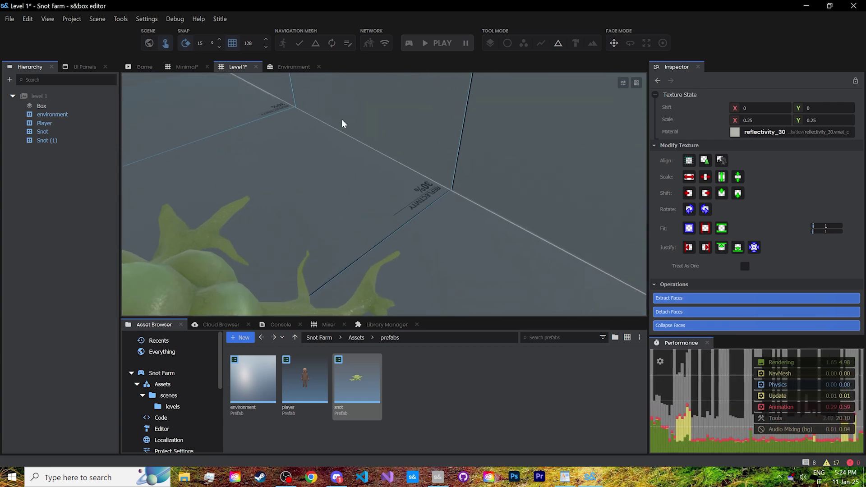
{"action": "right_click_drag", "start_coordinate": [382, 156], "coordinate": [532, 244]}
{"action": "left_click", "coordinate": [533, 249]}
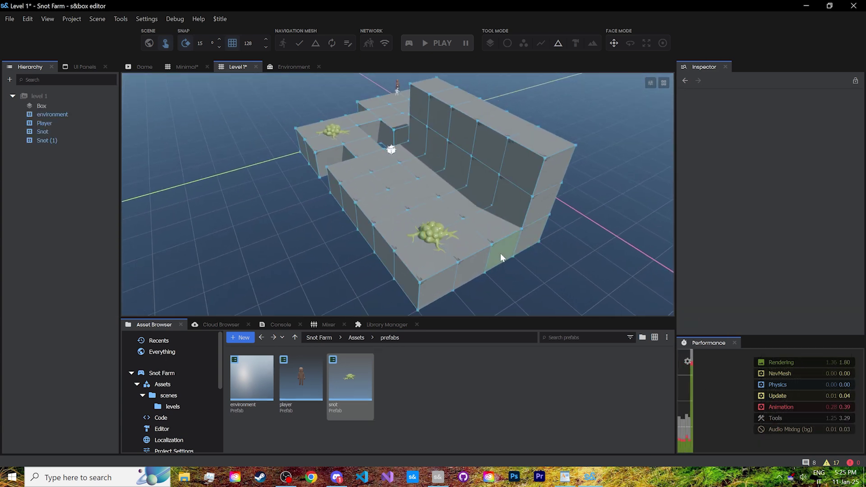
- Extrude the third platform's far end faces outward and raise the new strip into an end wall
{"action": "right_click_drag", "start_coordinate": [518, 274], "coordinate": [361, 253]}
{"action": "left_click_drag", "start_coordinate": [316, 209], "coordinate": [429, 232], "text": "shift"}
{"action": "left_click_drag", "start_coordinate": [354, 221], "coordinate": [340, 244], "text": "shift"}
{"action": "left_click_drag", "start_coordinate": [298, 206], "coordinate": [433, 239], "text": "shift"}
{"action": "left_click_drag", "start_coordinate": [361, 192], "coordinate": [360, 167], "text": "shift"}
- Extrude further outer side faces of the platforms outward and raise the new strips into walls
{"action": "right_click_drag", "start_coordinate": [361, 169], "coordinate": [307, 212]}
{"action": "left_click", "coordinate": [455, 232]}
{"action": "left_click", "coordinate": [361, 168], "text": "shift"}
{"action": "left_click_drag", "start_coordinate": [279, 212], "coordinate": [467, 244], "text": "shift"}
{"action": "left_click_drag", "start_coordinate": [388, 217], "coordinate": [374, 245], "text": "shift"}
{"action": "left_click", "coordinate": [393, 158]}
{"action": "right_click_drag", "start_coordinate": [392, 158], "coordinate": [407, 179]}
{"action": "left_click", "coordinate": [433, 199]}
{"action": "left_click", "coordinate": [431, 191], "text": "shift"}
{"action": "left_click_drag", "start_coordinate": [408, 176], "coordinate": [412, 139], "text": "shift"}
- Extrude the 640-unit outer side beside the player's platform outward and raise the strip and its adjoining low section into walls
{"action": "right_click_drag", "start_coordinate": [411, 139], "coordinate": [404, 205]}
{"action": "left_click_drag", "start_coordinate": [275, 216], "coordinate": [433, 194], "text": "shift"}
{"action": "right_click_drag", "start_coordinate": [433, 194], "coordinate": [425, 203]}
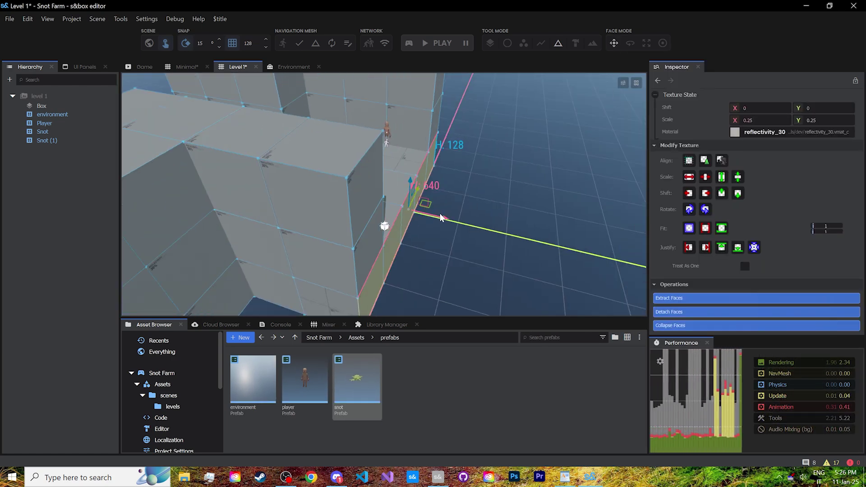
{"action": "left_click_drag", "start_coordinate": [441, 218], "coordinate": [469, 225], "text": "shift"}
{"action": "left_click_drag", "start_coordinate": [406, 252], "coordinate": [419, 171], "text": "shift"}
{"action": "left_click_drag", "start_coordinate": [427, 181], "coordinate": [427, 149], "text": "shift"}
{"action": "right_click_drag", "start_coordinate": [427, 149], "coordinate": [378, 212]}
{"action": "left_click", "coordinate": [378, 213]}
{"action": "left_click_drag", "start_coordinate": [367, 185], "coordinate": [365, 128], "text": "shift"}
- Extrude the 384-unit open side behind the second platform's snot outward and raise its top faces into a closing wall
{"action": "right_click_drag", "start_coordinate": [366, 128], "coordinate": [367, 198]}
{"action": "left_click_drag", "start_coordinate": [316, 203], "coordinate": [412, 194], "text": "shift"}
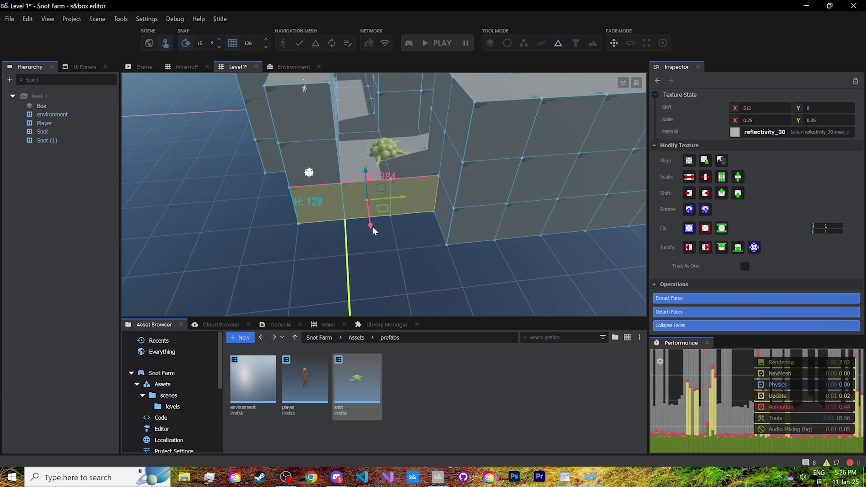
{"action": "left_click_drag", "start_coordinate": [373, 228], "coordinate": [374, 253], "text": "shift"}
{"action": "left_click_drag", "start_coordinate": [419, 193], "coordinate": [315, 205], "text": "shift"}
{"action": "left_click_drag", "start_coordinate": [370, 152], "coordinate": [369, 126], "text": "shift"}
{"action": "left_click_drag", "start_coordinate": [369, 127], "coordinate": [369, 86], "text": "shift"}
- Select all faces of the level mesh and align their textures
{"action": "right_click_drag", "start_coordinate": [369, 85], "coordinate": [522, 203]}
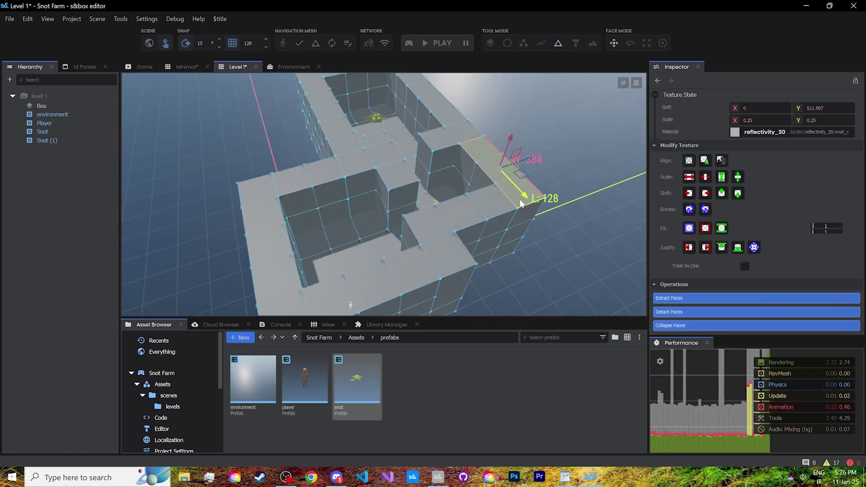
{"action": "left_click", "coordinate": [456, 218]}
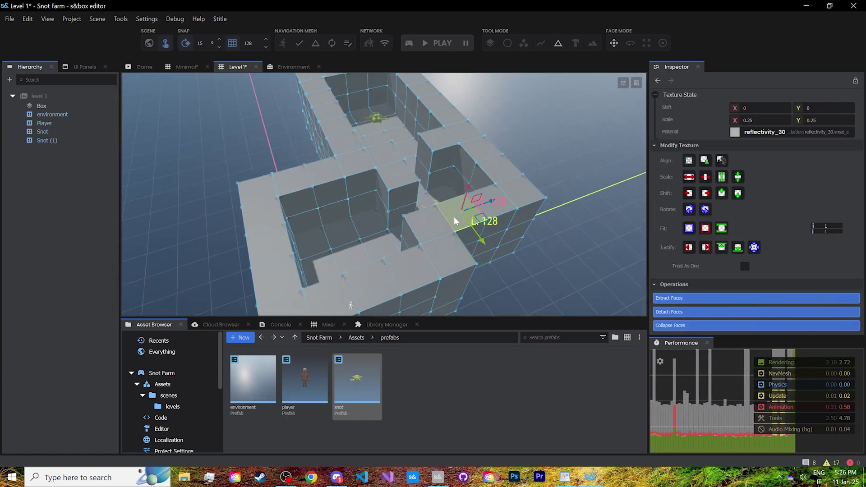
{"action": "double_click", "coordinate": [452, 212]}
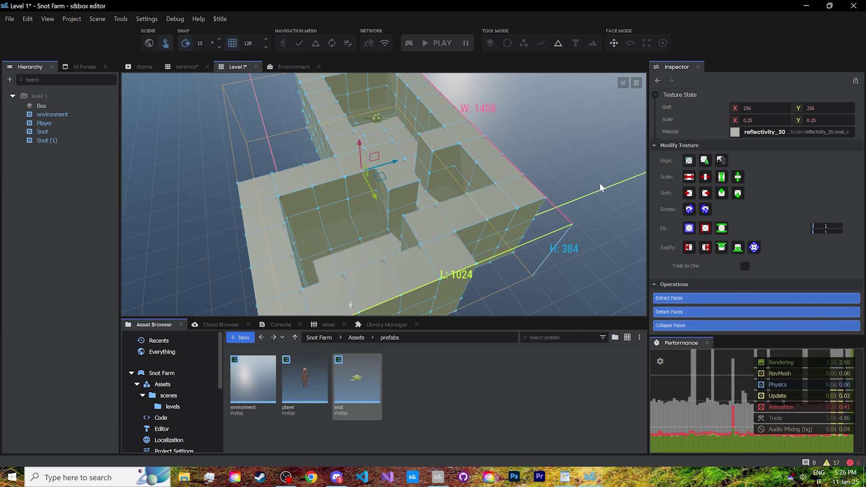
{"action": "left_click", "coordinate": [689, 160]}
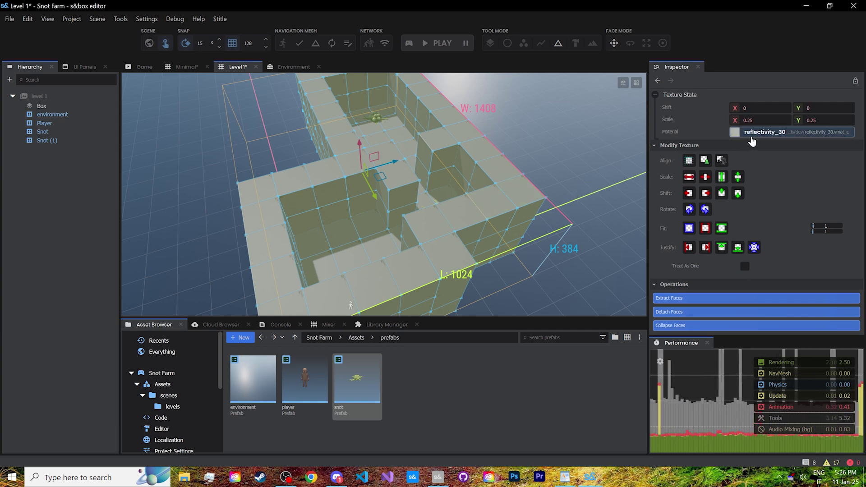
- Apply the gray_grid_4 material to all faces of the level mesh
{"action": "left_click", "coordinate": [771, 134]}
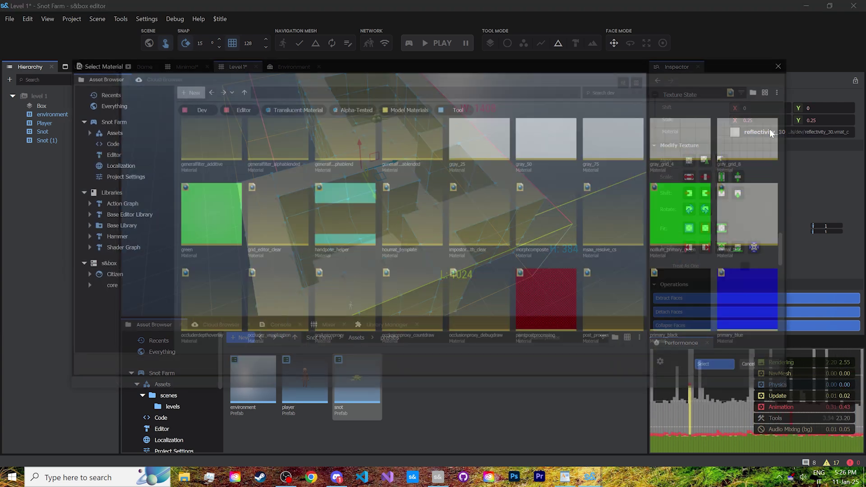
{"action": "scroll", "coordinate": [573, 218], "scroll_direction": "up", "scroll_amount": 5}
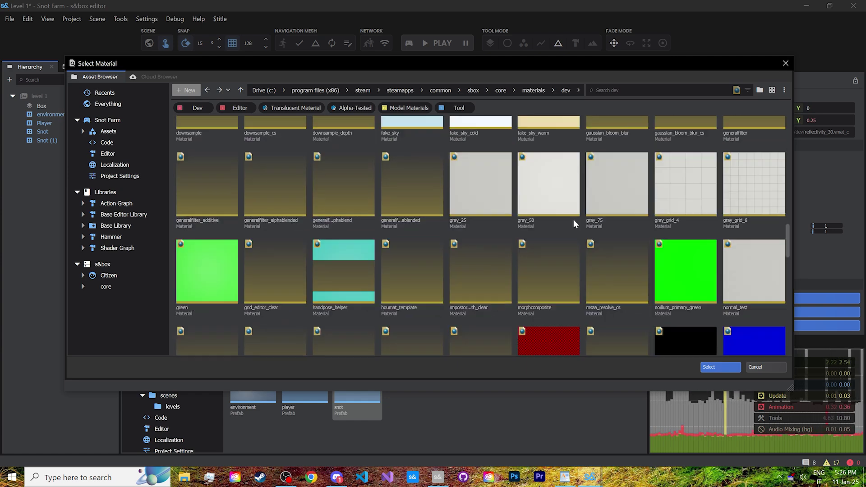
{"action": "left_click", "coordinate": [686, 212]}
{"action": "left_click", "coordinate": [719, 371]}
- In object mode, move the Player to X -128, Y 256, Z 132 on the walled starting platform
{"action": "right_click_drag", "start_coordinate": [424, 210], "coordinate": [311, 240]}
{"action": "key", "text": "w"}
{"action": "left_click", "coordinate": [472, 204]}
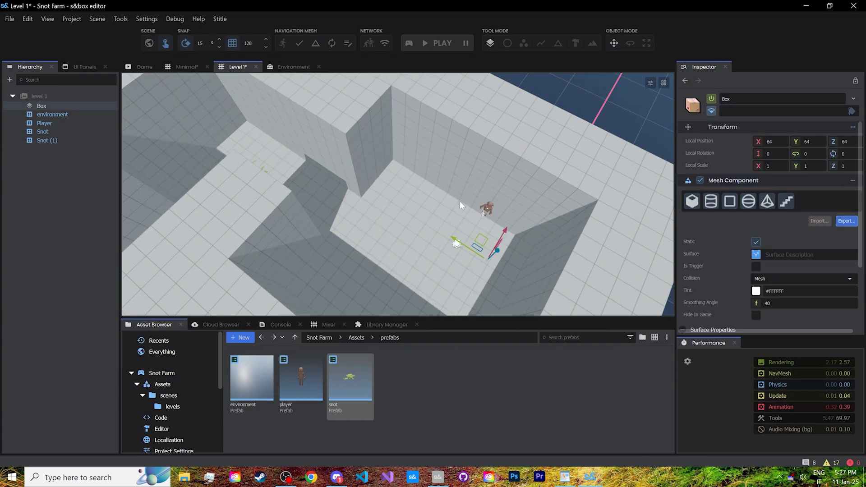
{"action": "left_click_drag", "start_coordinate": [474, 197], "coordinate": [394, 254]}
{"action": "right_click_drag", "start_coordinate": [578, 175], "coordinate": [578, 175]}
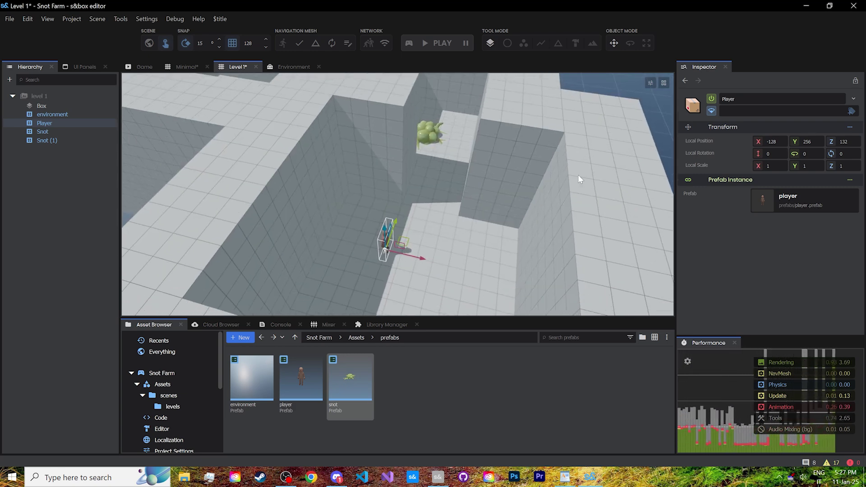
- Create an empty object in the scene and name it Map
{"action": "right_click", "coordinate": [54, 168]}
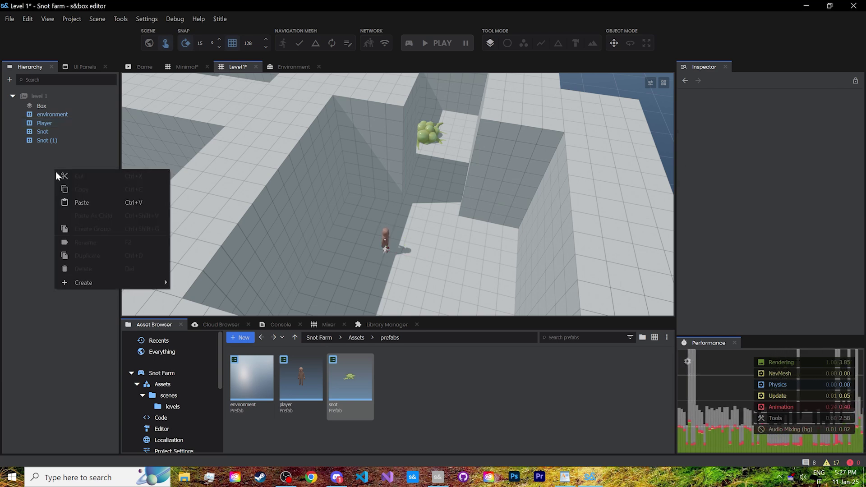
{"action": "mouse_move", "coordinate": [145, 279]}
{"action": "left_click", "coordinate": [185, 280]}
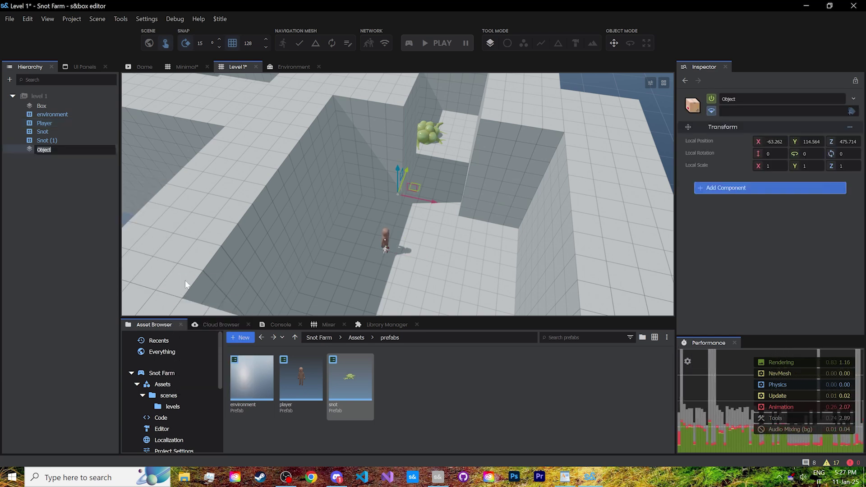
{"action": "type", "text": "Map"}
{"action": "key", "text": "Return"}
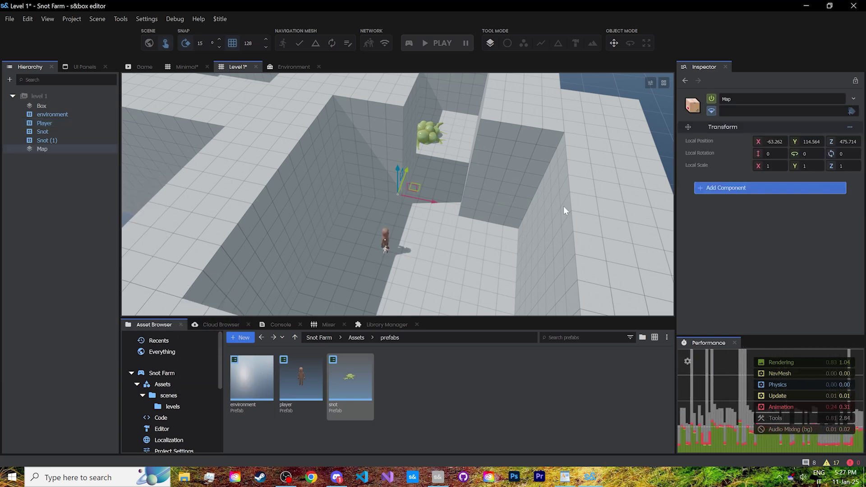
- Reset the Map object's local position to X 0, Y 0, Z 0
{"action": "right_click", "coordinate": [698, 141]}
{"action": "left_click", "coordinate": [726, 166]}
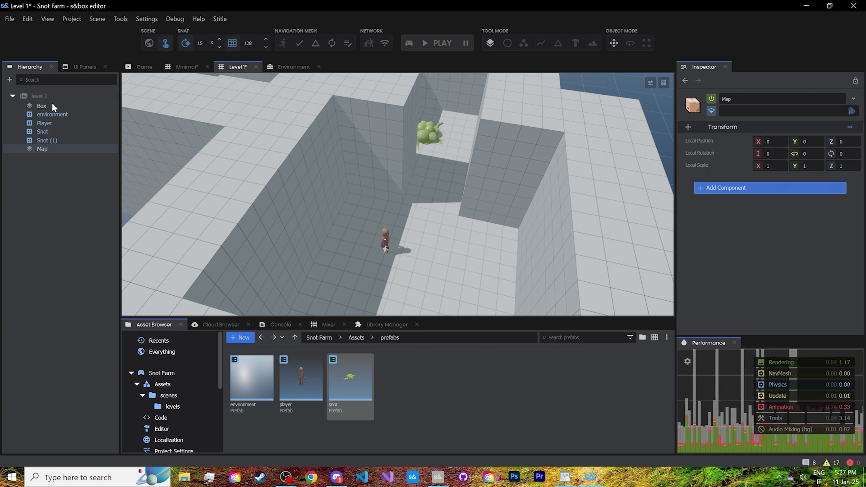
- Make the Box object a child of Map and rename it Mesh
{"action": "left_click_drag", "start_coordinate": [53, 106], "coordinate": [60, 147]}
{"action": "left_click", "coordinate": [18, 141]}
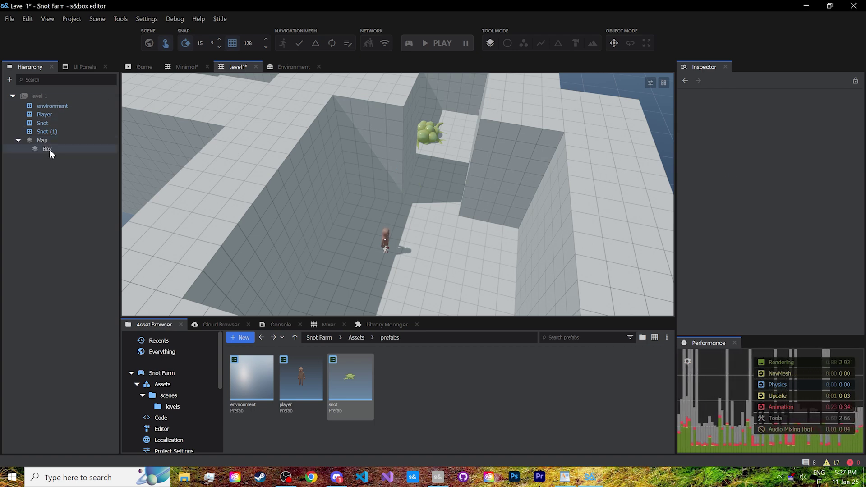
{"action": "left_click", "coordinate": [49, 150]}
{"action": "type", "text": "Mesh"}
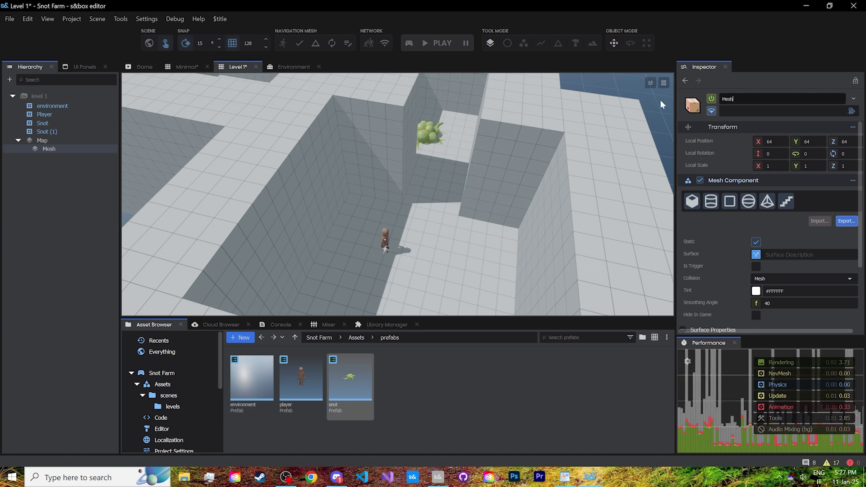
- Create an empty child object under Map and name it Probe
{"action": "left_click", "coordinate": [51, 140]}
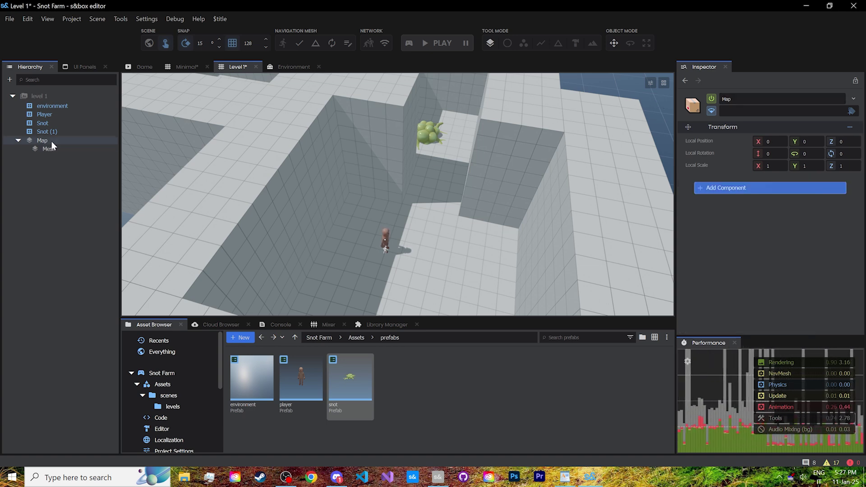
{"action": "right_click", "coordinate": [51, 141]}
{"action": "left_click", "coordinate": [153, 254]}
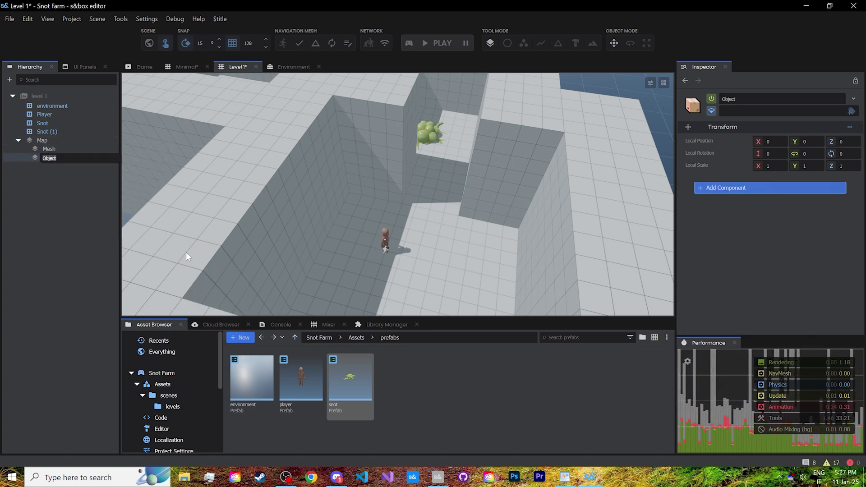
{"action": "type", "text": "Probe"}
{"action": "key", "text": "Return"}
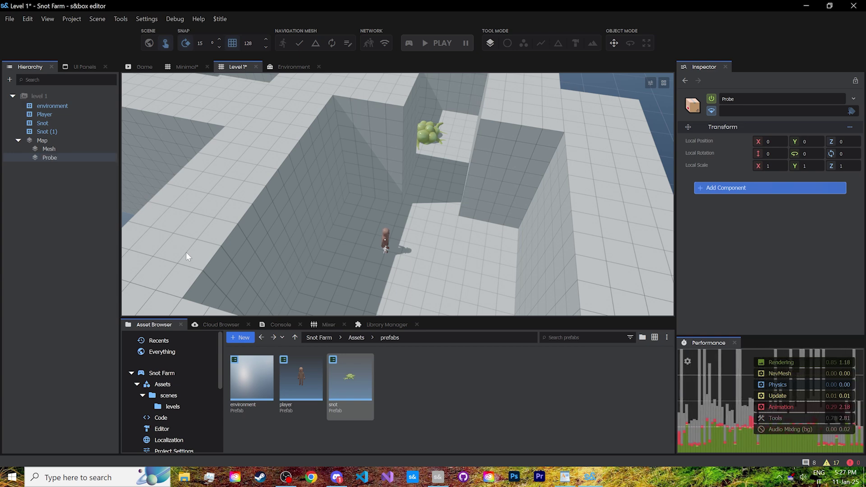
- Add an Envmap Probe component to the Probe object
{"action": "left_click", "coordinate": [736, 188]}
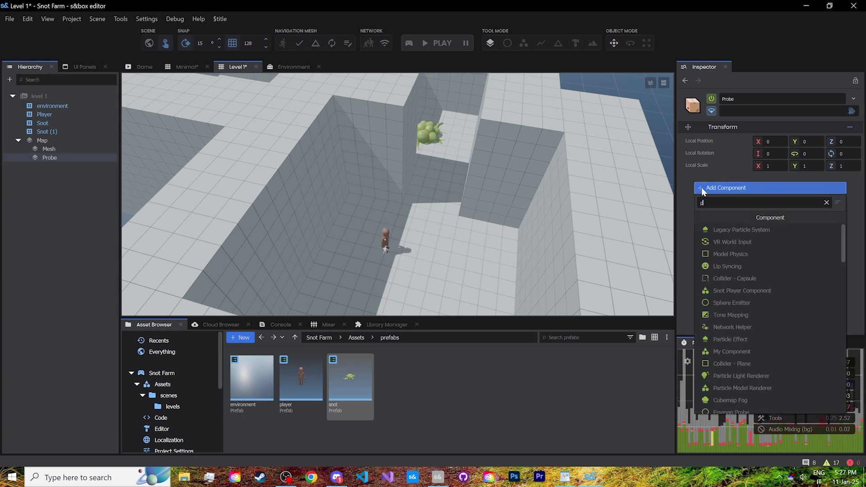
{"action": "type", "text": "env"}
{"action": "left_click", "coordinate": [746, 224]}
- Move the Probe into the player's starting room at X -64, Y 192, Z 192, using a grid step of 64
{"action": "right_click_drag", "start_coordinate": [468, 186], "coordinate": [373, 252]}
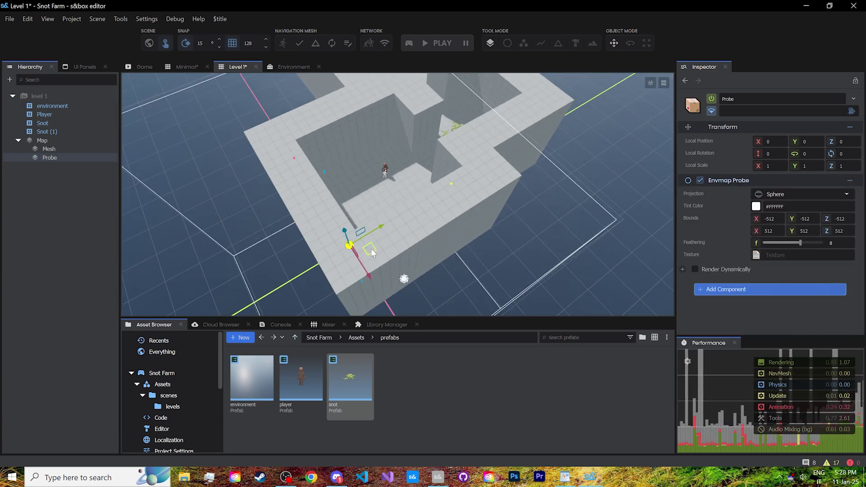
{"action": "left_click_drag", "start_coordinate": [373, 252], "coordinate": [396, 203]}
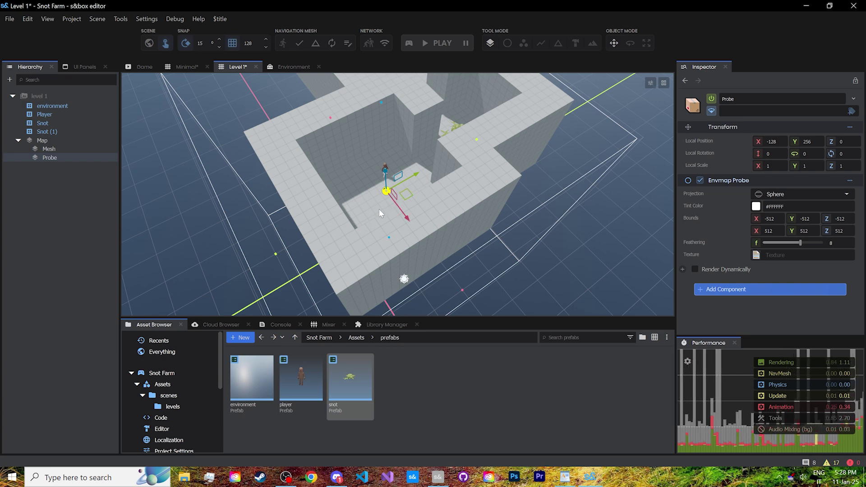
{"action": "key", "text": "w"}
{"action": "right_click_drag", "start_coordinate": [379, 210], "coordinate": [314, 261]}
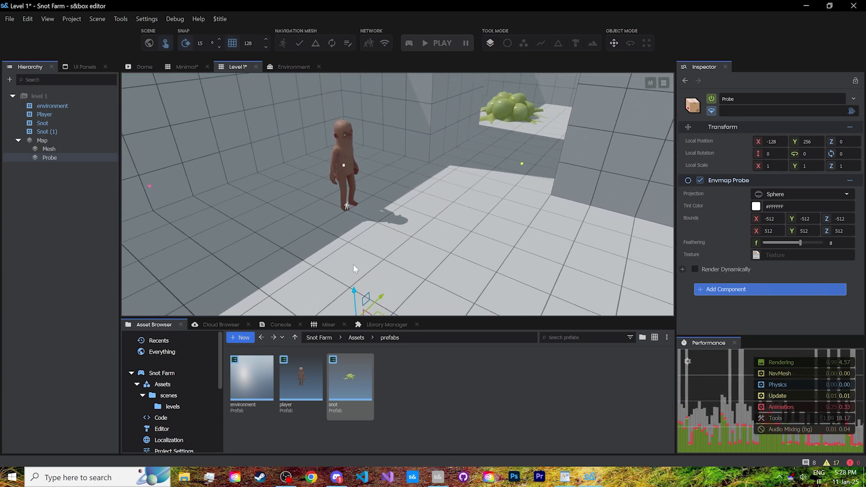
{"action": "left_click_drag", "start_coordinate": [354, 269], "coordinate": [358, 150]}
{"action": "right_click_drag", "start_coordinate": [358, 149], "coordinate": [334, 149]}
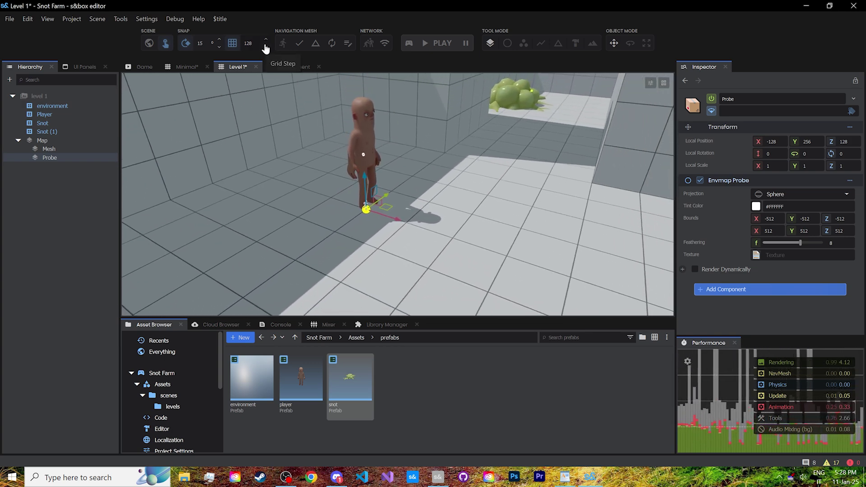
{"action": "key", "text": "s"}
{"action": "right_click_drag", "start_coordinate": [418, 263], "coordinate": [363, 285]}
{"action": "right_click_drag", "start_coordinate": [343, 197], "coordinate": [482, 189]}
{"action": "key", "text": "w"}
{"action": "key", "text": "s"}
{"action": "right_click_drag", "start_coordinate": [336, 221], "coordinate": [342, 215]}
- Shrink the Probe's bounds around the starting room to X -227.205/251.196, Y -213.934/307.221, Z -148.623/302.004, and enable Render Dynamically
{"action": "left_click_drag", "start_coordinate": [469, 226], "coordinate": [329, 223]}
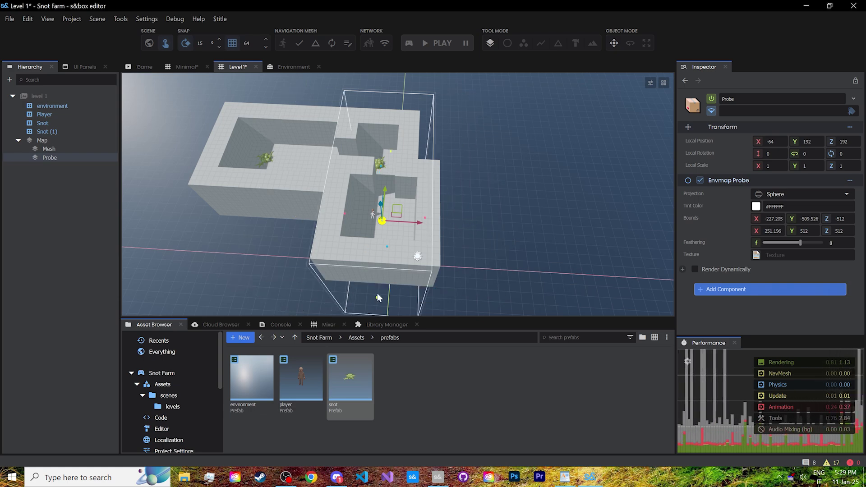
{"action": "right_click_drag", "start_coordinate": [392, 177], "coordinate": [395, 175]}
{"action": "left_click_drag", "start_coordinate": [465, 313], "coordinate": [404, 142]}
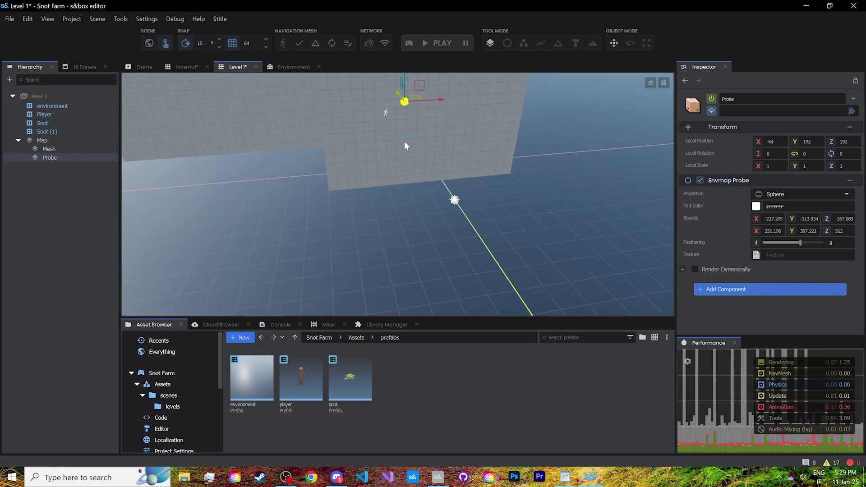
{"action": "right_click_drag", "start_coordinate": [404, 141], "coordinate": [405, 141]}
{"action": "left_click_drag", "start_coordinate": [412, 218], "coordinate": [403, 165]}
{"action": "right_click_drag", "start_coordinate": [404, 165], "coordinate": [404, 164]}
{"action": "left_click_drag", "start_coordinate": [407, 119], "coordinate": [411, 201]}
{"action": "right_click_drag", "start_coordinate": [421, 253], "coordinate": [423, 253]}
{"action": "right_click_drag", "start_coordinate": [493, 187], "coordinate": [494, 187]}
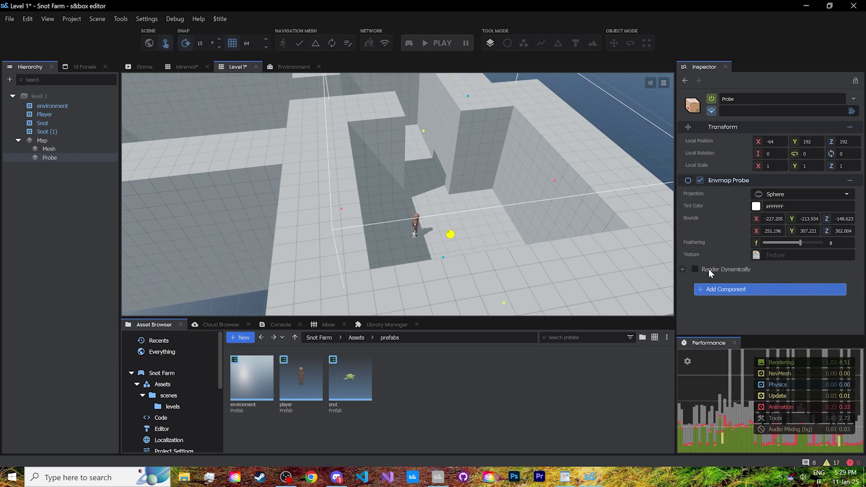
{"action": "left_click", "coordinate": [695, 271]}
- Duplicate the Probe into the neighbouring small snot room at X -128, Y 640, Z 192
{"action": "right_click_drag", "start_coordinate": [402, 187], "coordinate": [404, 188]}
{"action": "key", "text": "w"}
{"action": "right_click_drag", "start_coordinate": [499, 149], "coordinate": [500, 151]}
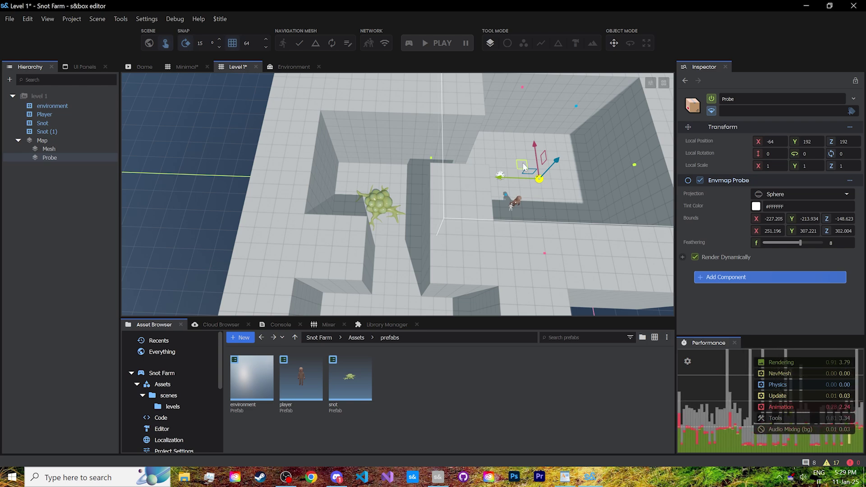
{"action": "left_click_drag", "start_coordinate": [523, 167], "coordinate": [366, 184], "text": "shift"}
{"action": "right_click_drag", "start_coordinate": [418, 269], "coordinate": [420, 271]}
- Fit the second Probe's bounds to the small snot room, with X maximum 207.743, Y minimum -244.62 and Y maximum 147.287
{"action": "left_click_drag", "start_coordinate": [453, 196], "coordinate": [437, 190]}
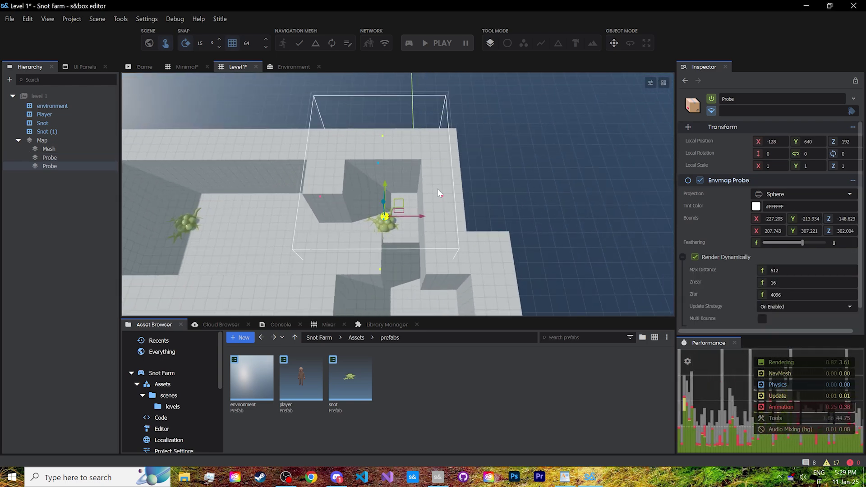
{"action": "left_click_drag", "start_coordinate": [382, 137], "coordinate": [382, 172]}
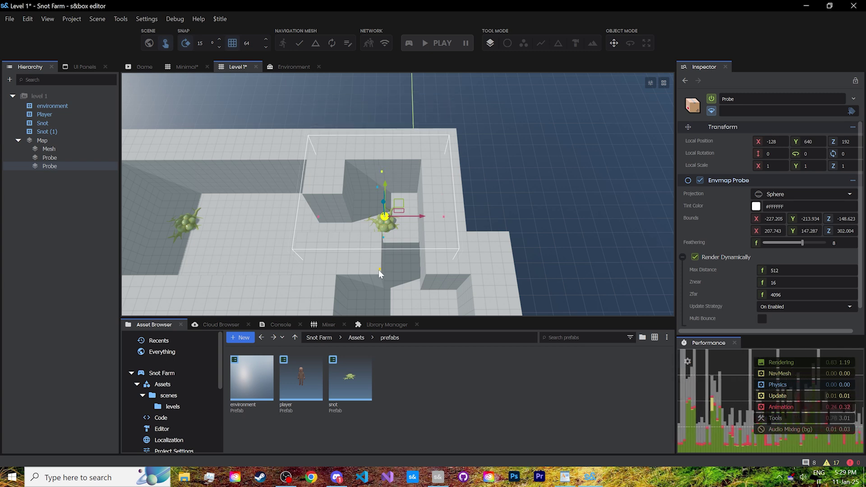
{"action": "left_click_drag", "start_coordinate": [379, 270], "coordinate": [381, 279]}
- Duplicate the second Probe into the large snot room at X -704, Y 576, Z 192
{"action": "right_click_drag", "start_coordinate": [411, 217], "coordinate": [412, 218]}
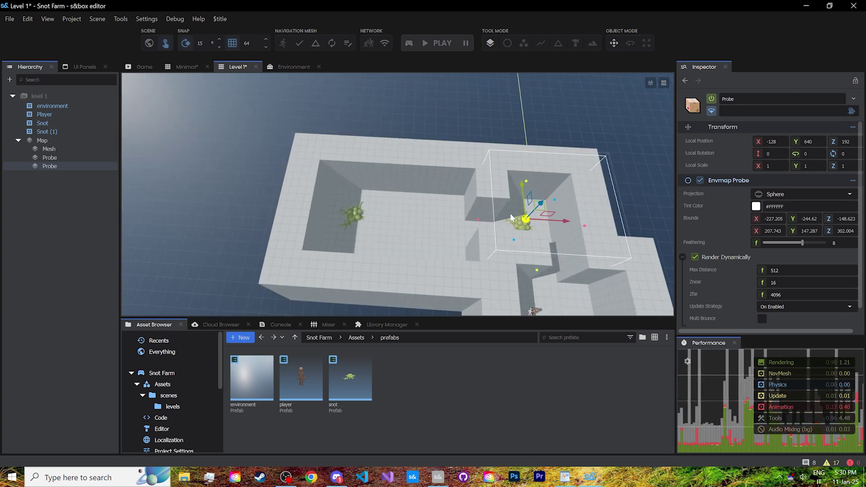
{"action": "left_click_drag", "start_coordinate": [543, 210], "coordinate": [377, 238], "text": "shift"}
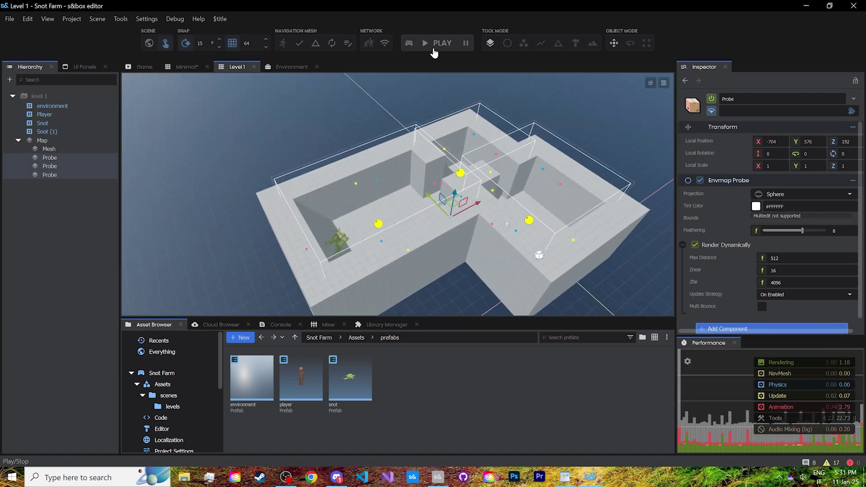
- Play-test Level 1 briefly, stop it, and examine the Camera object in the Minimal scene
{"action": "left_click", "coordinate": [434, 53]}
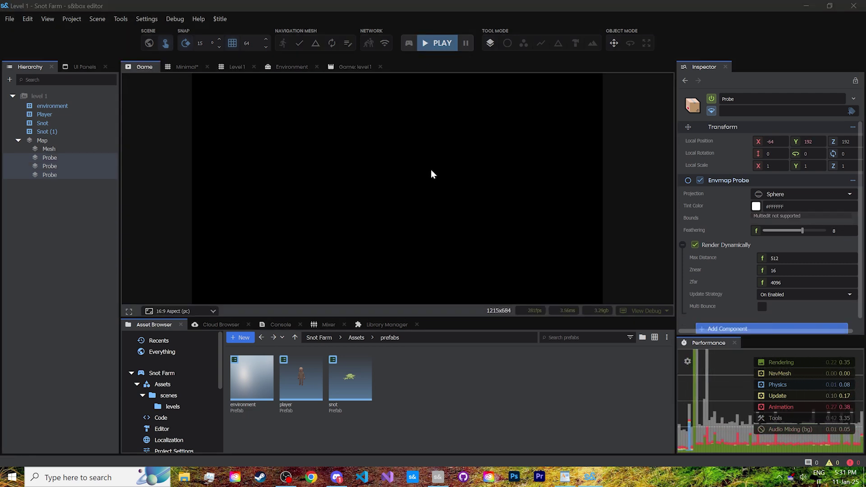
{"action": "left_click", "coordinate": [442, 43]}
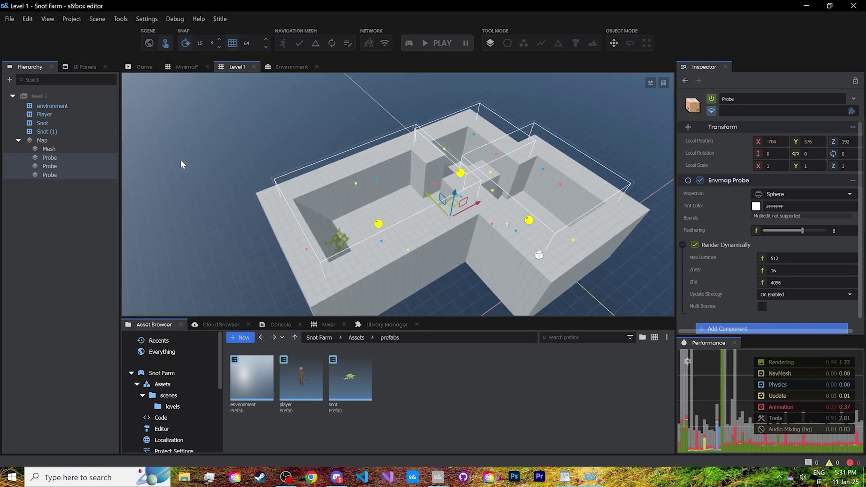
{"action": "left_click", "coordinate": [194, 63]}
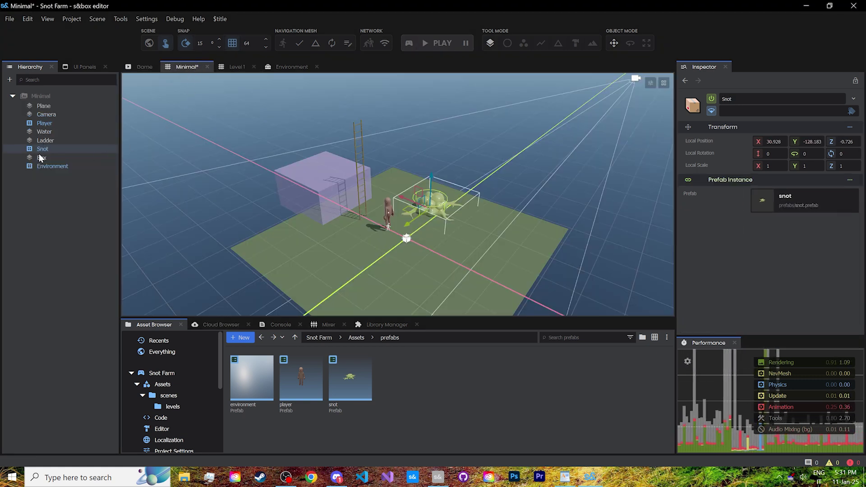
{"action": "left_click", "coordinate": [53, 115]}
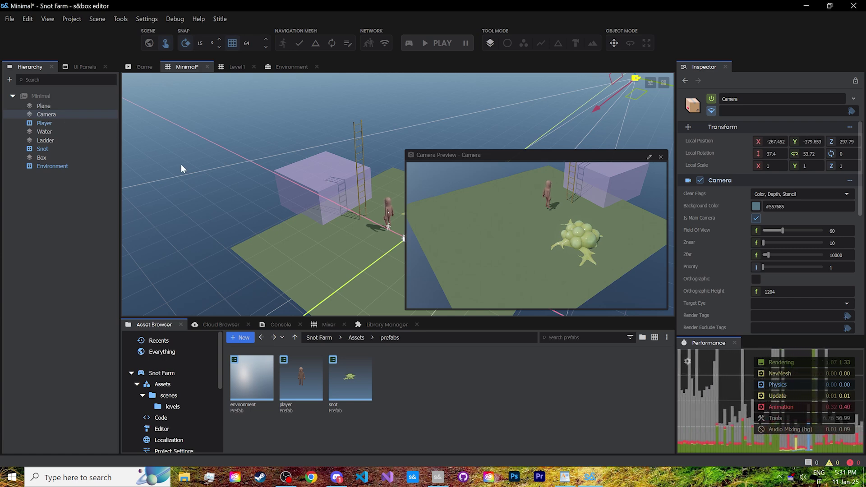
- Open the player prefab for editing from the Player instance in the Level 1 scene
{"action": "left_click", "coordinate": [237, 68]}
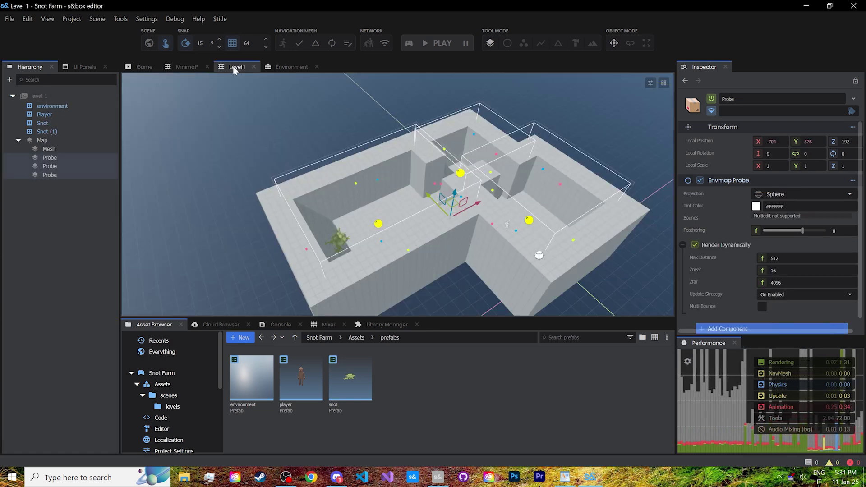
{"action": "left_click", "coordinate": [44, 115]}
{"action": "right_click", "coordinate": [778, 205]}
{"action": "left_click", "coordinate": [796, 211]}
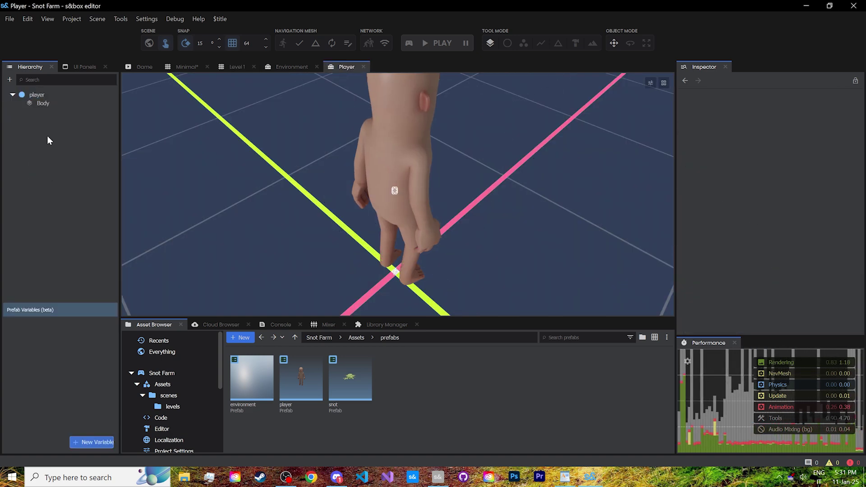
- Add a Camera child object to the player prefab and save the prefab
{"action": "right_click", "coordinate": [48, 136]}
{"action": "mouse_move", "coordinate": [146, 276]}
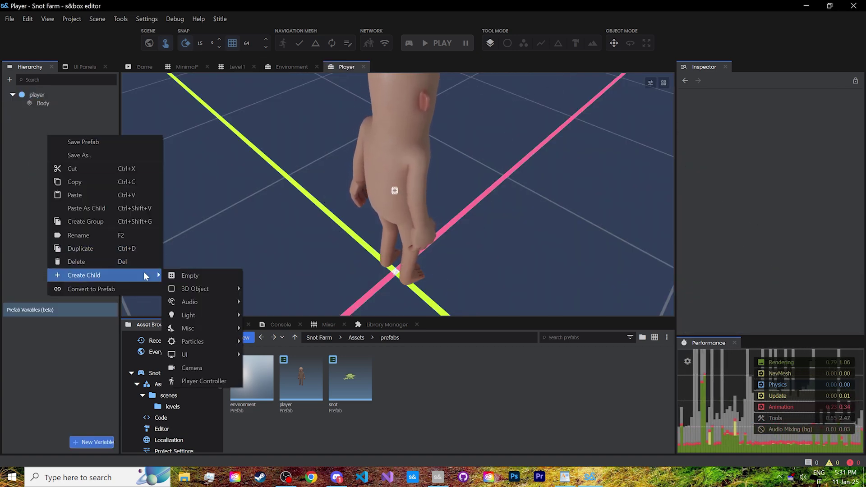
{"action": "left_click", "coordinate": [216, 368]}
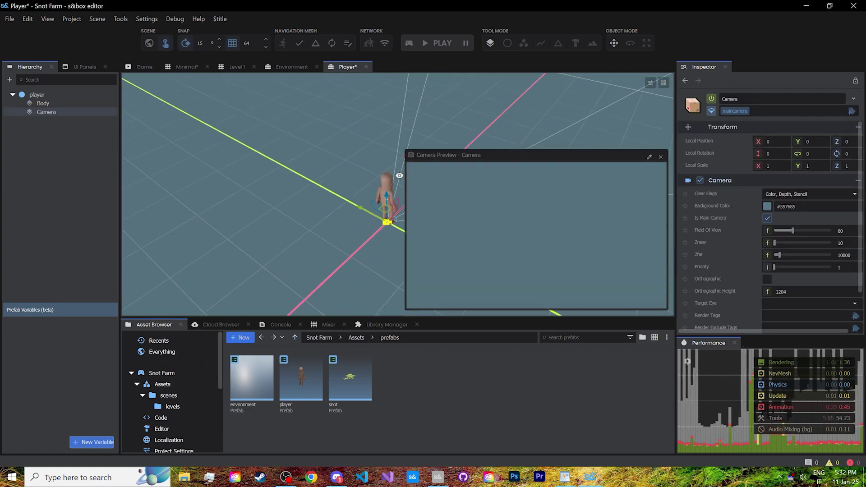
{"action": "key", "text": "ctrl+s"}
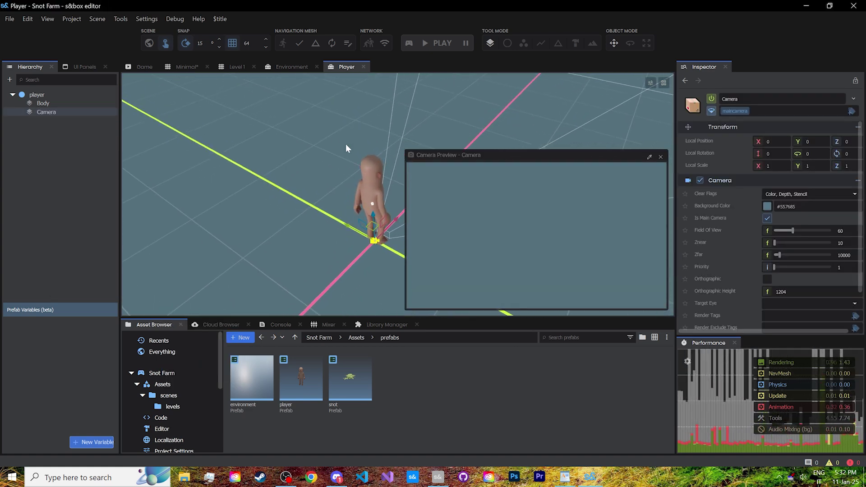
- Play-test Level 1, walking the player from the starting room past the first snot into the large room
{"action": "left_click", "coordinate": [239, 69]}
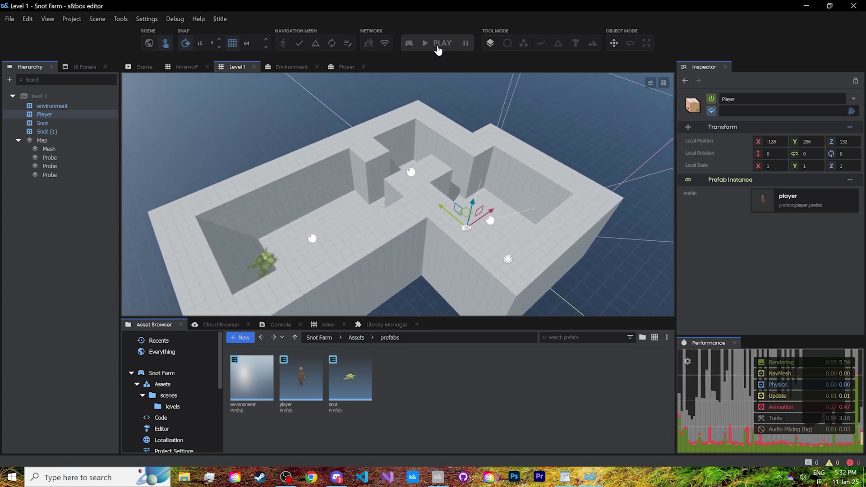
{"action": "left_click", "coordinate": [437, 37]}
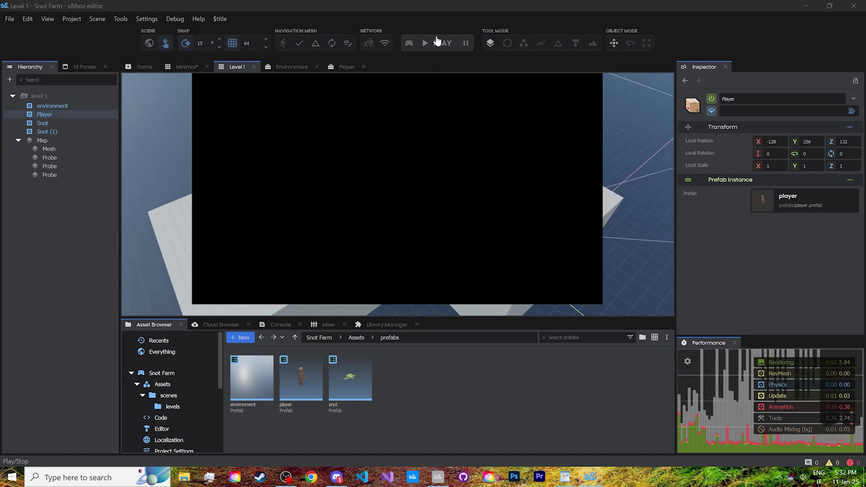
{"action": "key", "text": "w"}
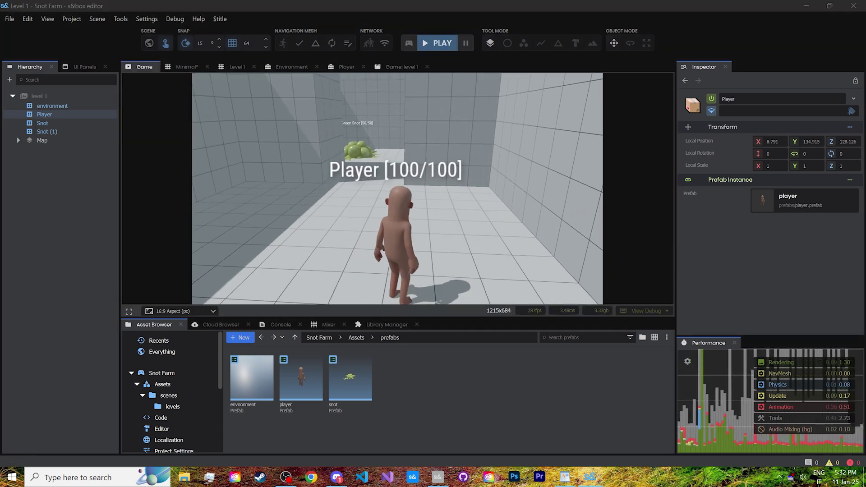
{"action": "key", "text": "w"}
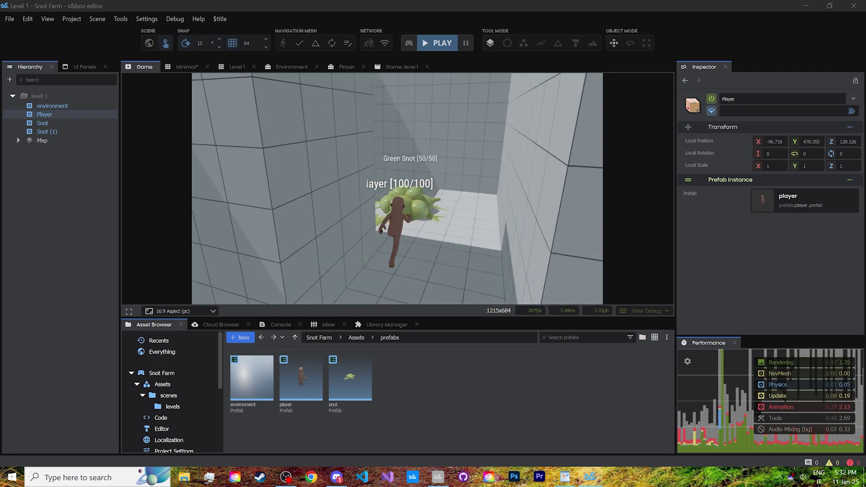
{"action": "key", "text": "w"}
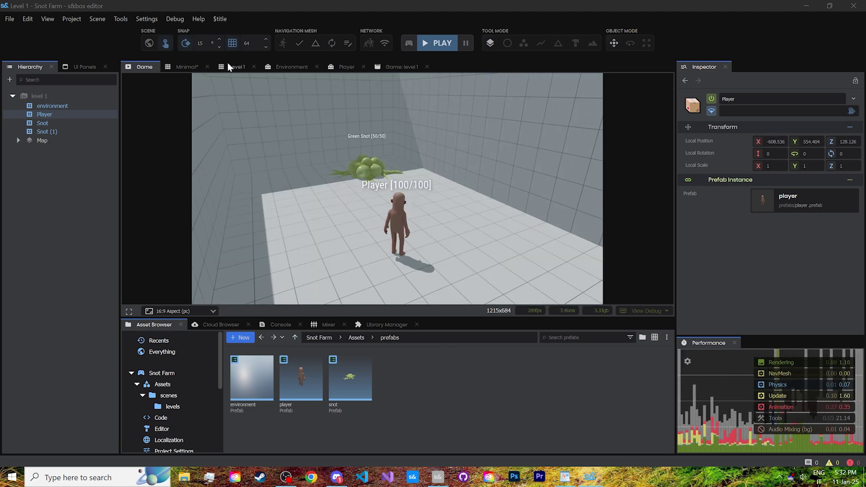
- While the game runs, inspect the live Level 1 scene, glance at the Minimal scene, and return to the game view
{"action": "left_click", "coordinate": [390, 68]}
{"action": "key", "text": "w"}
{"action": "right_click_drag", "start_coordinate": [399, 140], "coordinate": [413, 227]}
{"action": "key", "text": "w"}
{"action": "left_click", "coordinate": [187, 66]}
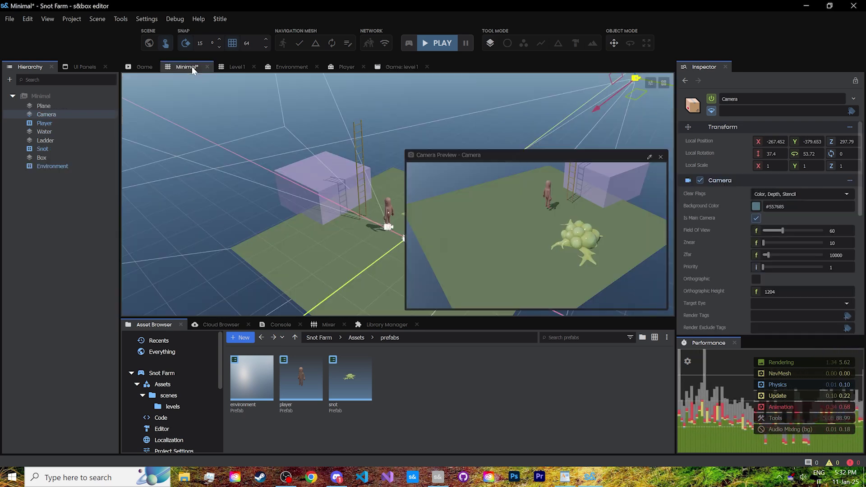
{"action": "left_click", "coordinate": [145, 67]}
{"action": "key", "text": "w"}
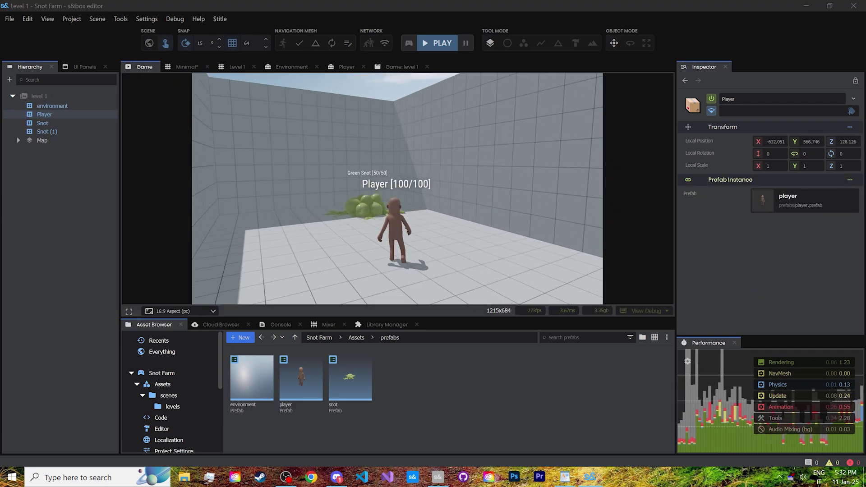